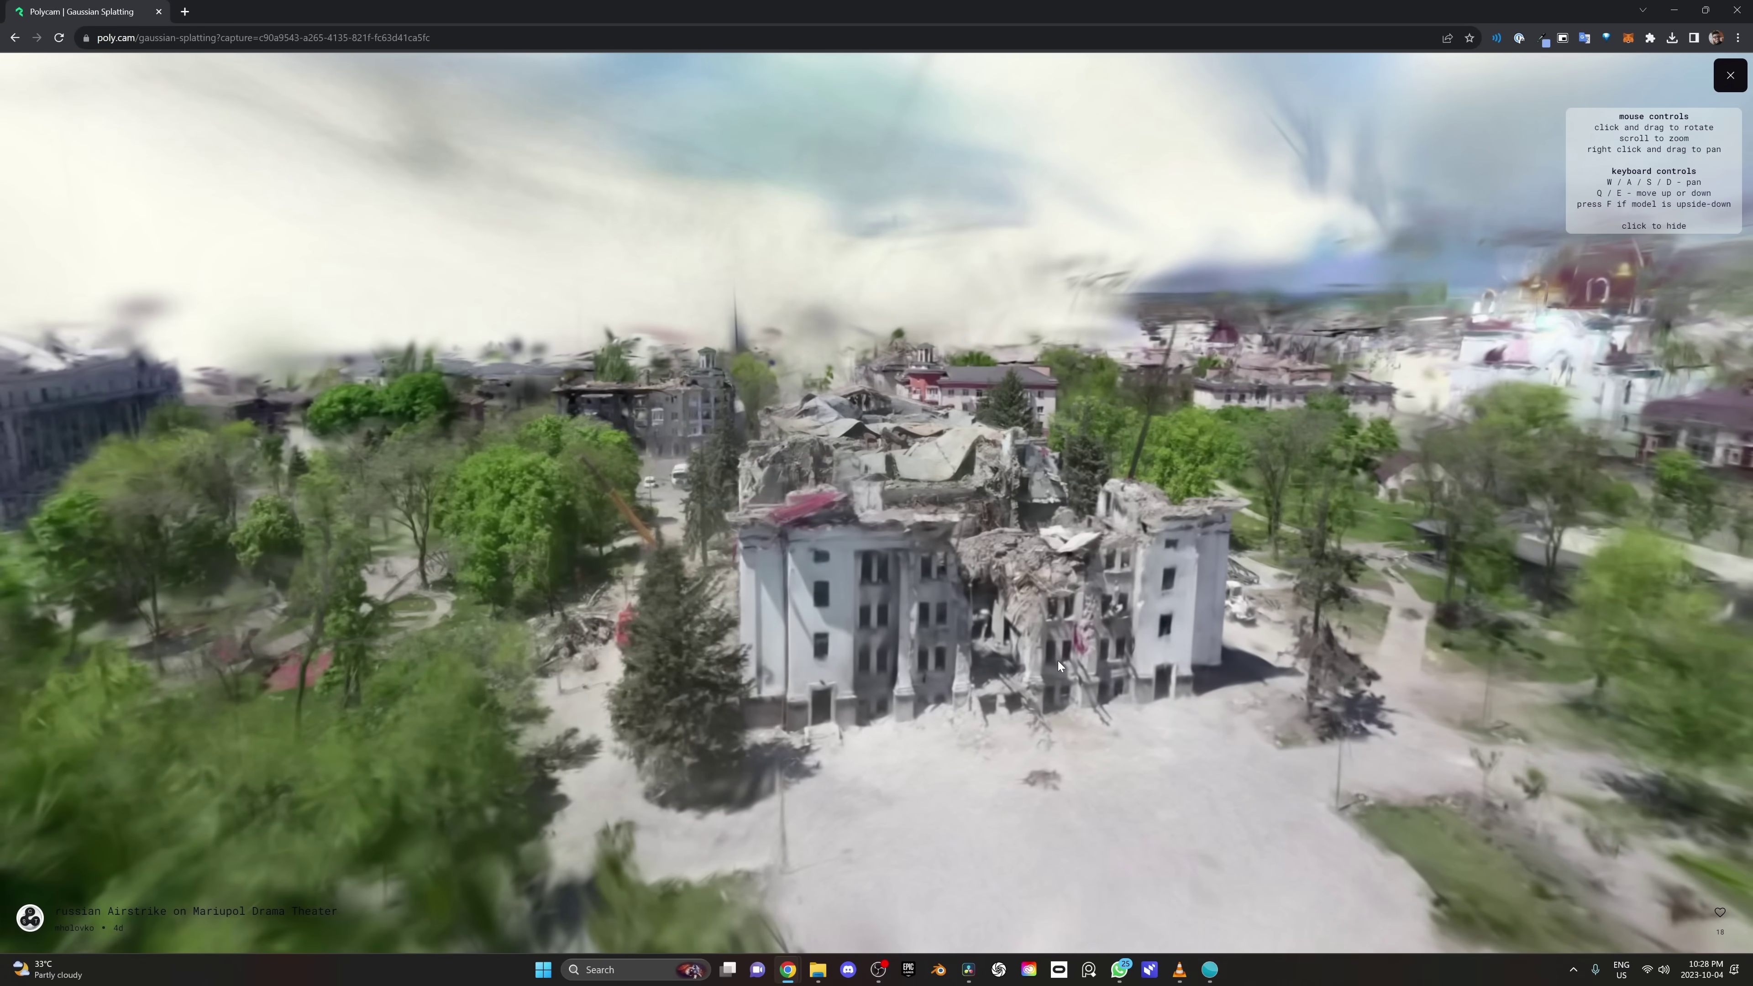
mouse_move(1060, 665)
mouse_down()
mouse_move(1160, 670)
mouse_move(1064, 677)
mouse_up()
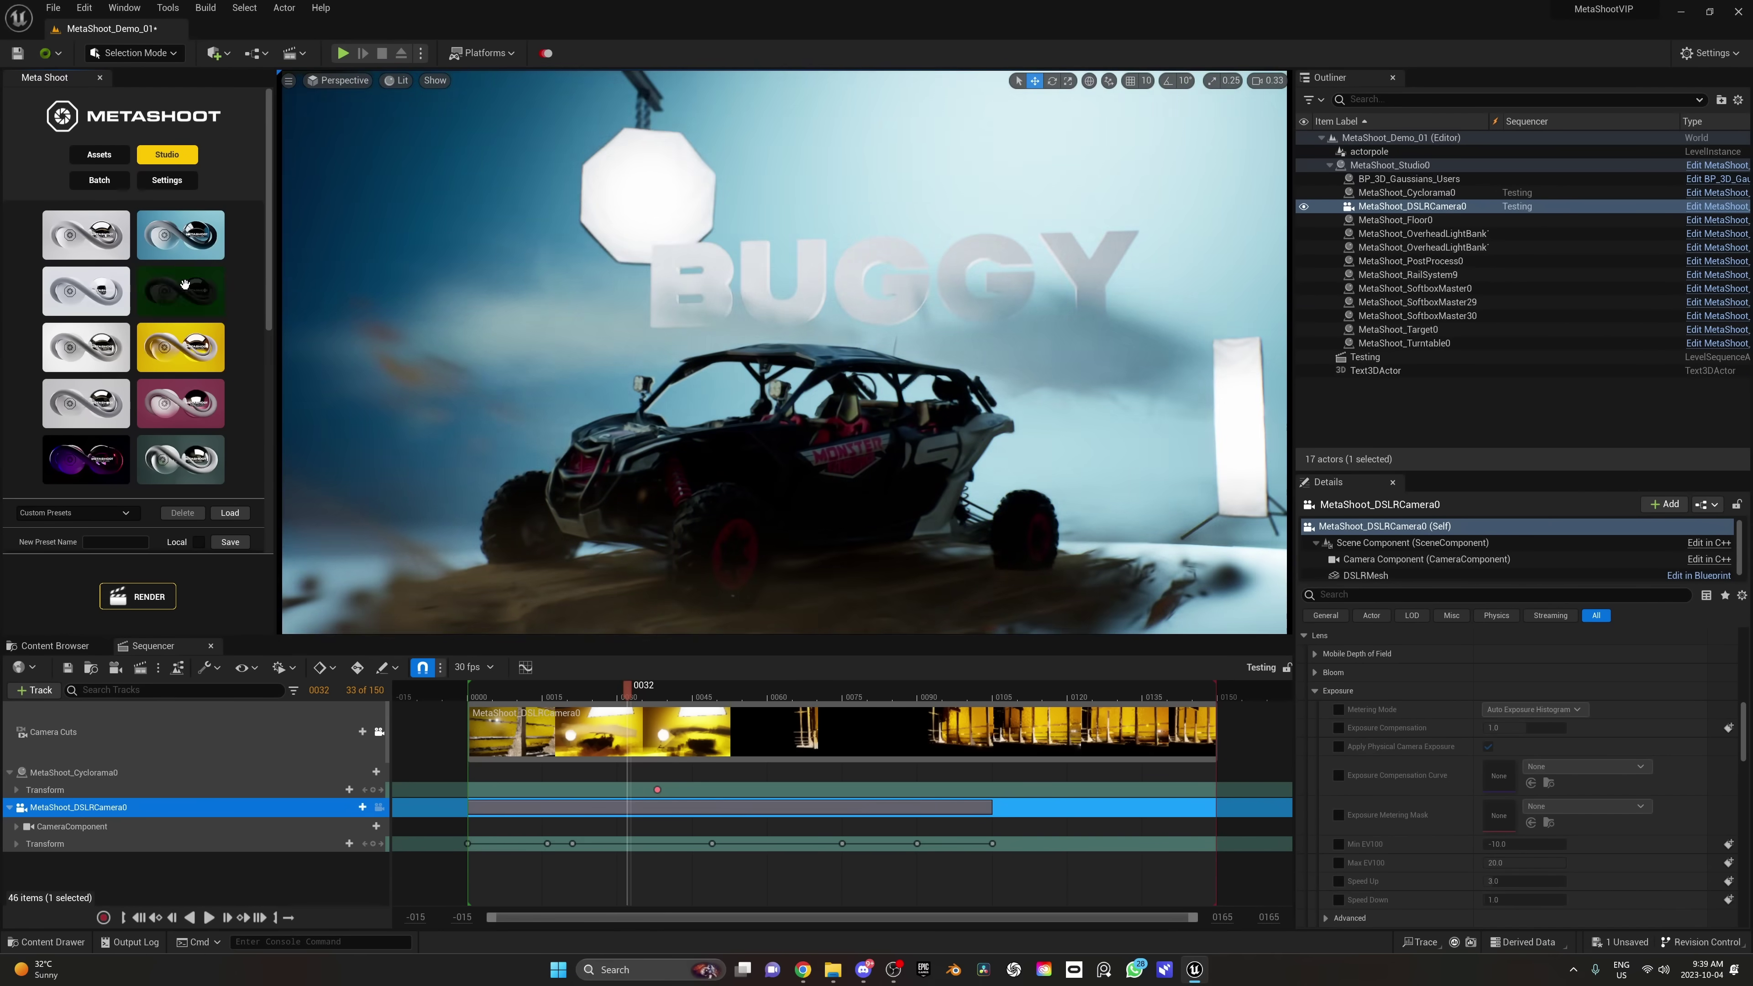
click(185, 284)
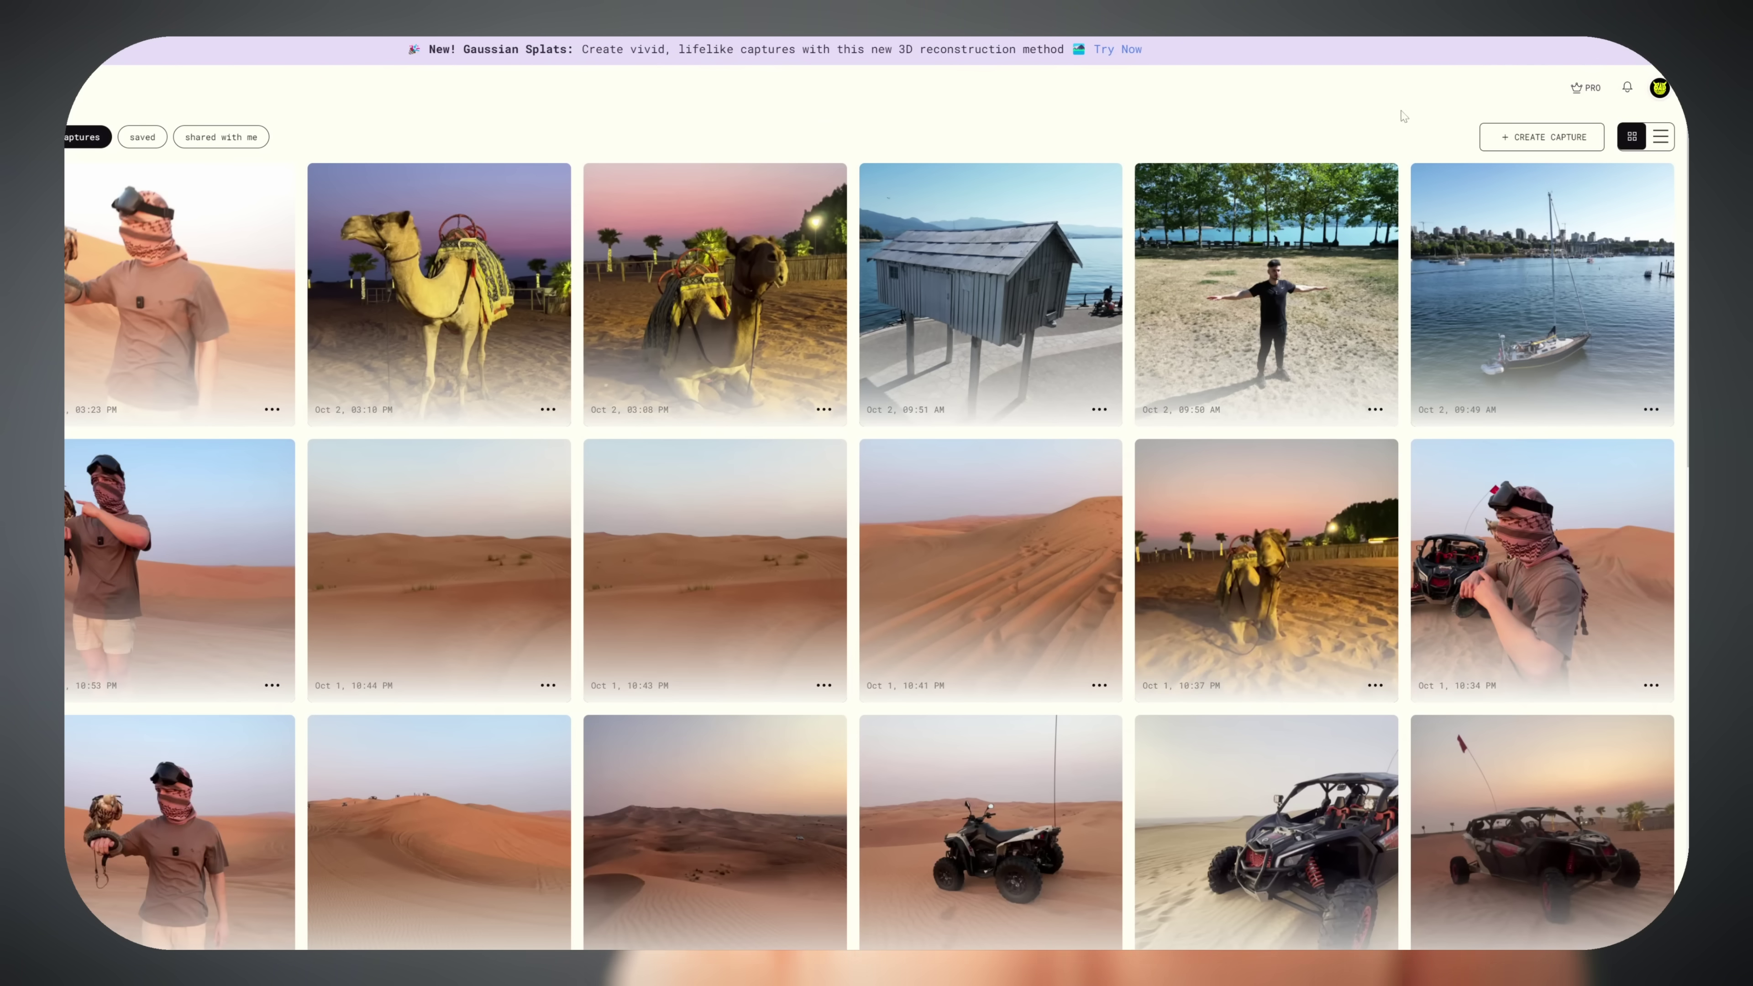
Create a new Gaussian Splat capture and add all the images in the source folder to it
click(1532, 138)
click(897, 494)
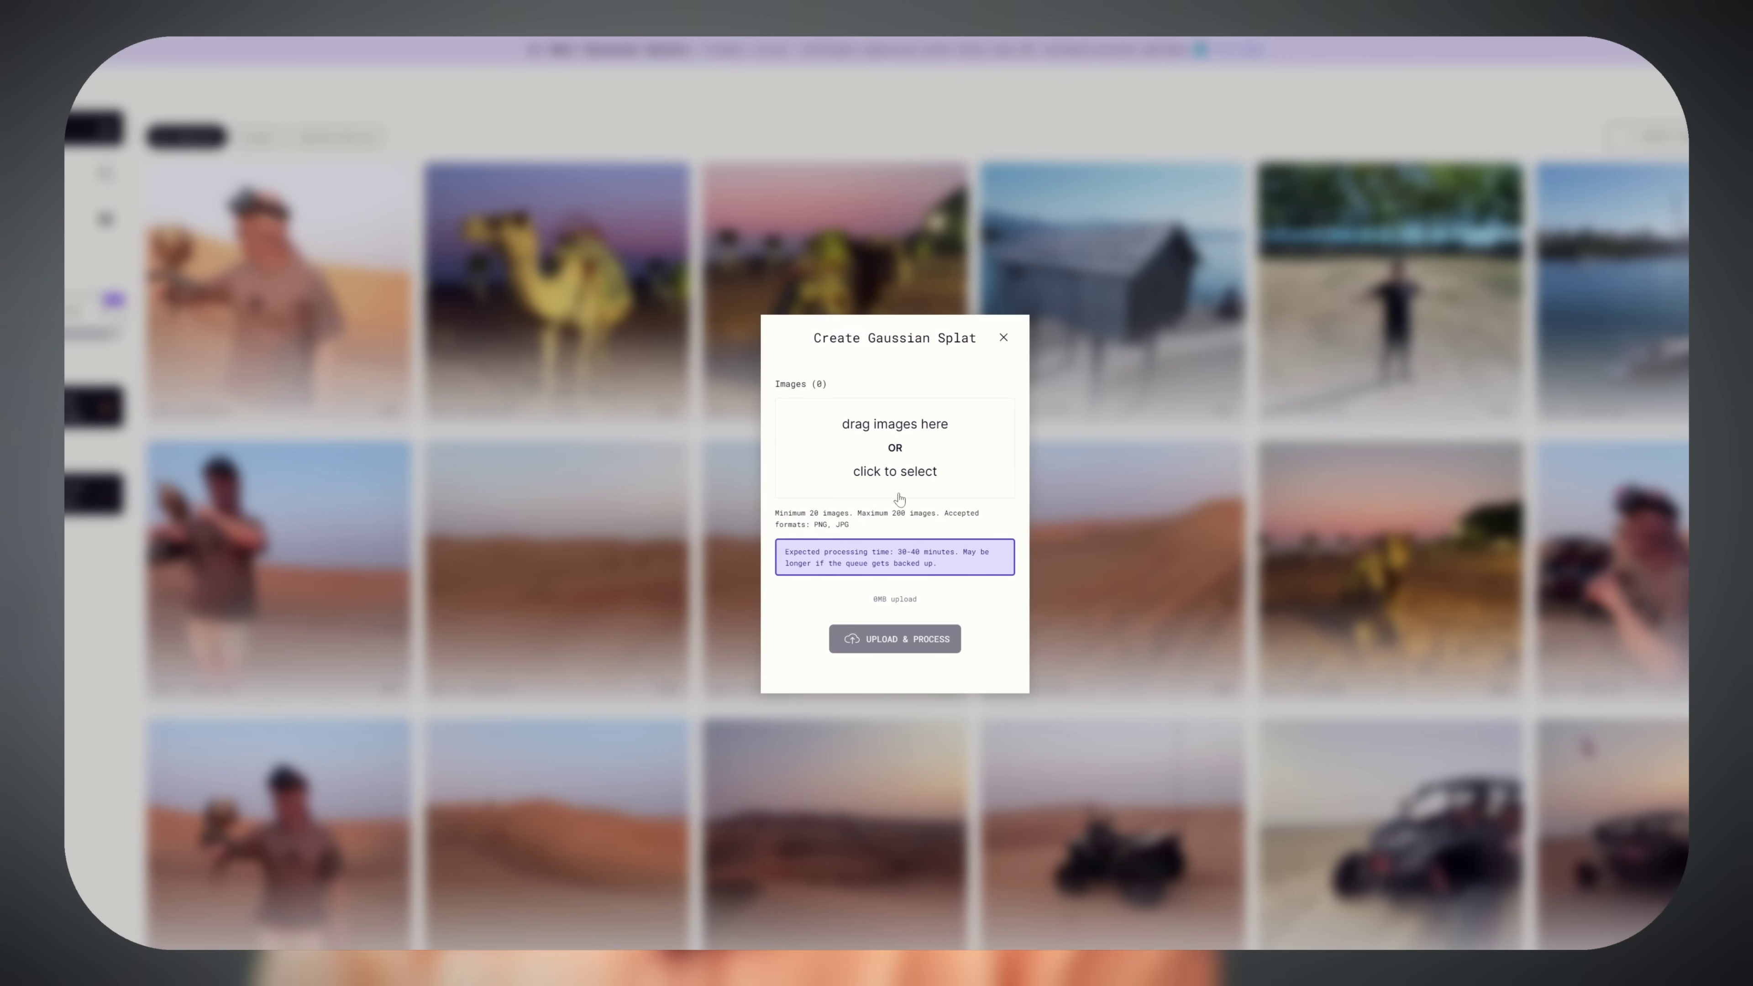
click(876, 453)
key(ctrl+a)
key(Return)
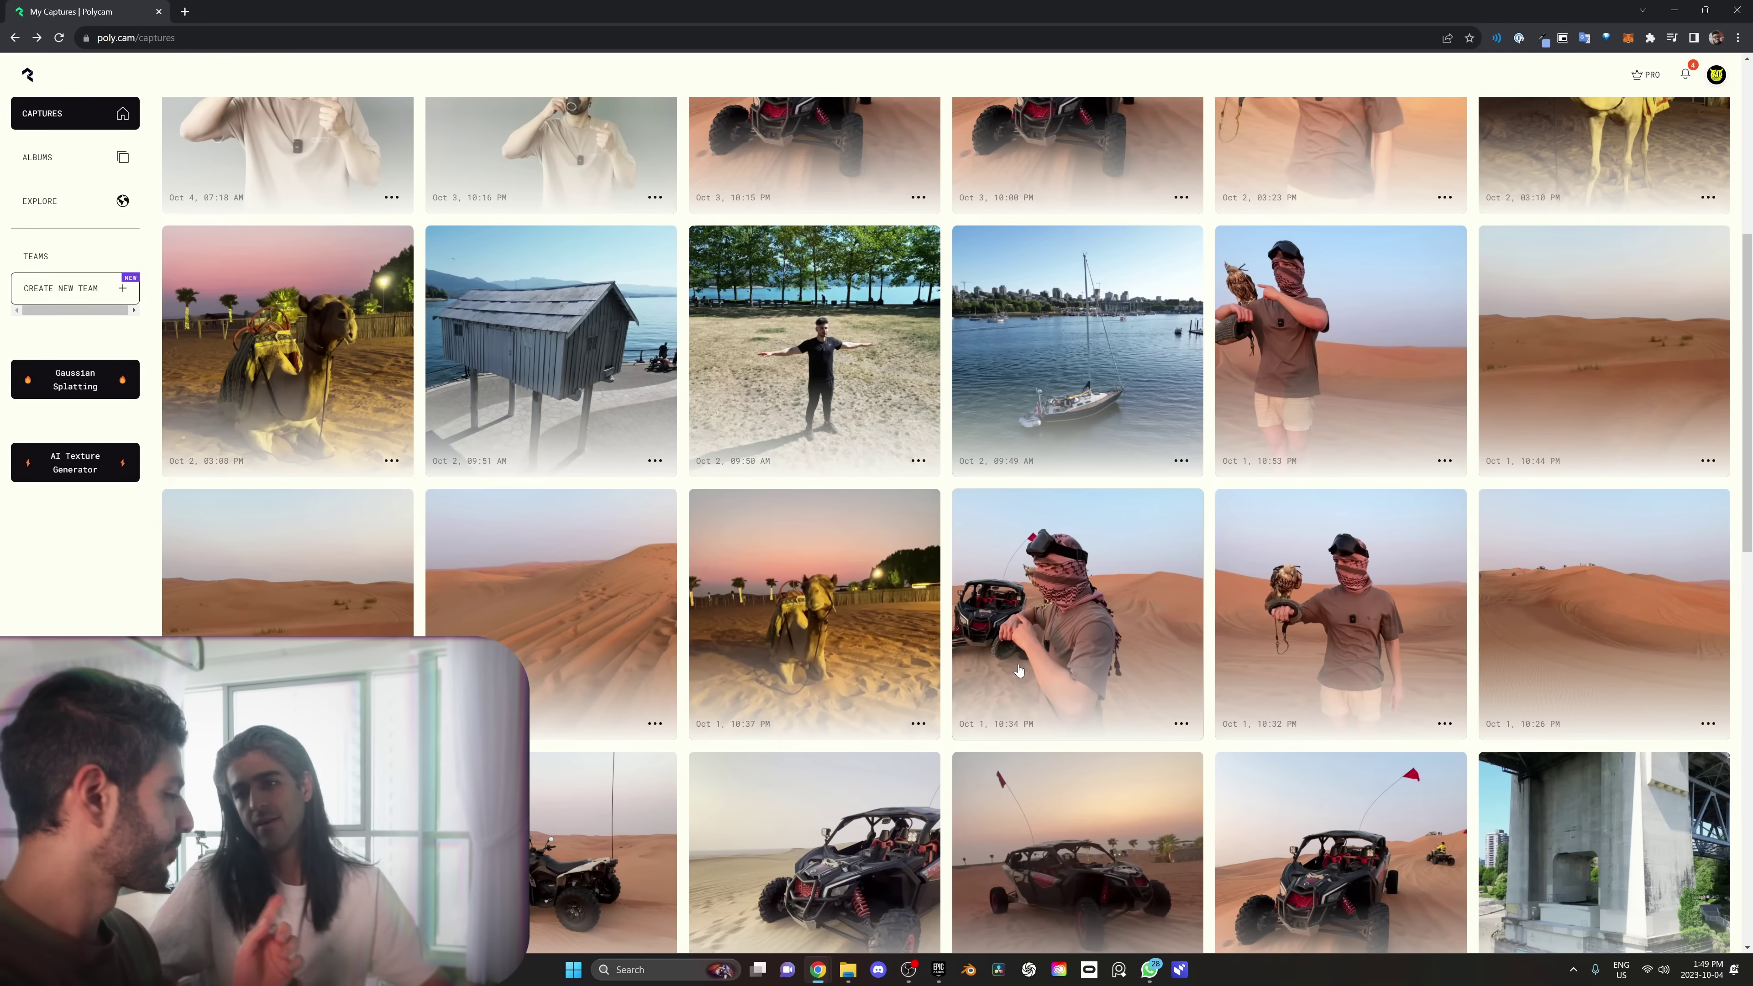
Review the white buggy's source frames in the image viewer, close it, and open the buggy capture dated Oct 1, 10:19 PM
scroll(1001, 701, down, 7)
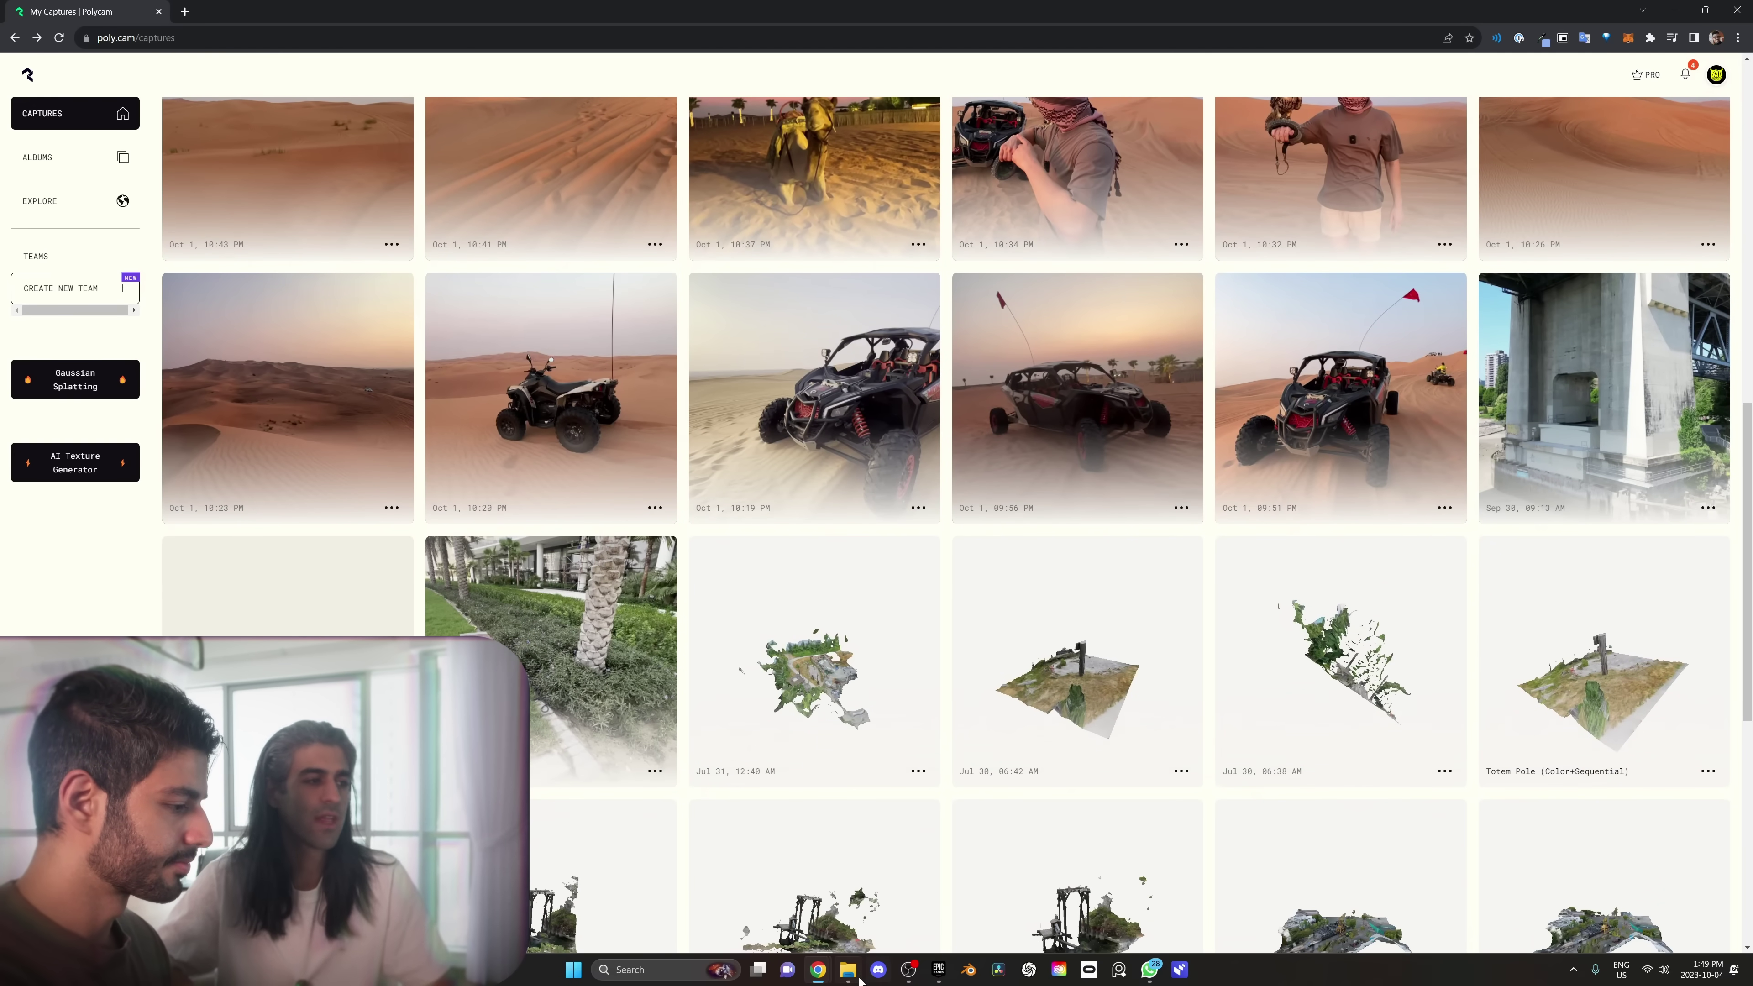
click(857, 974)
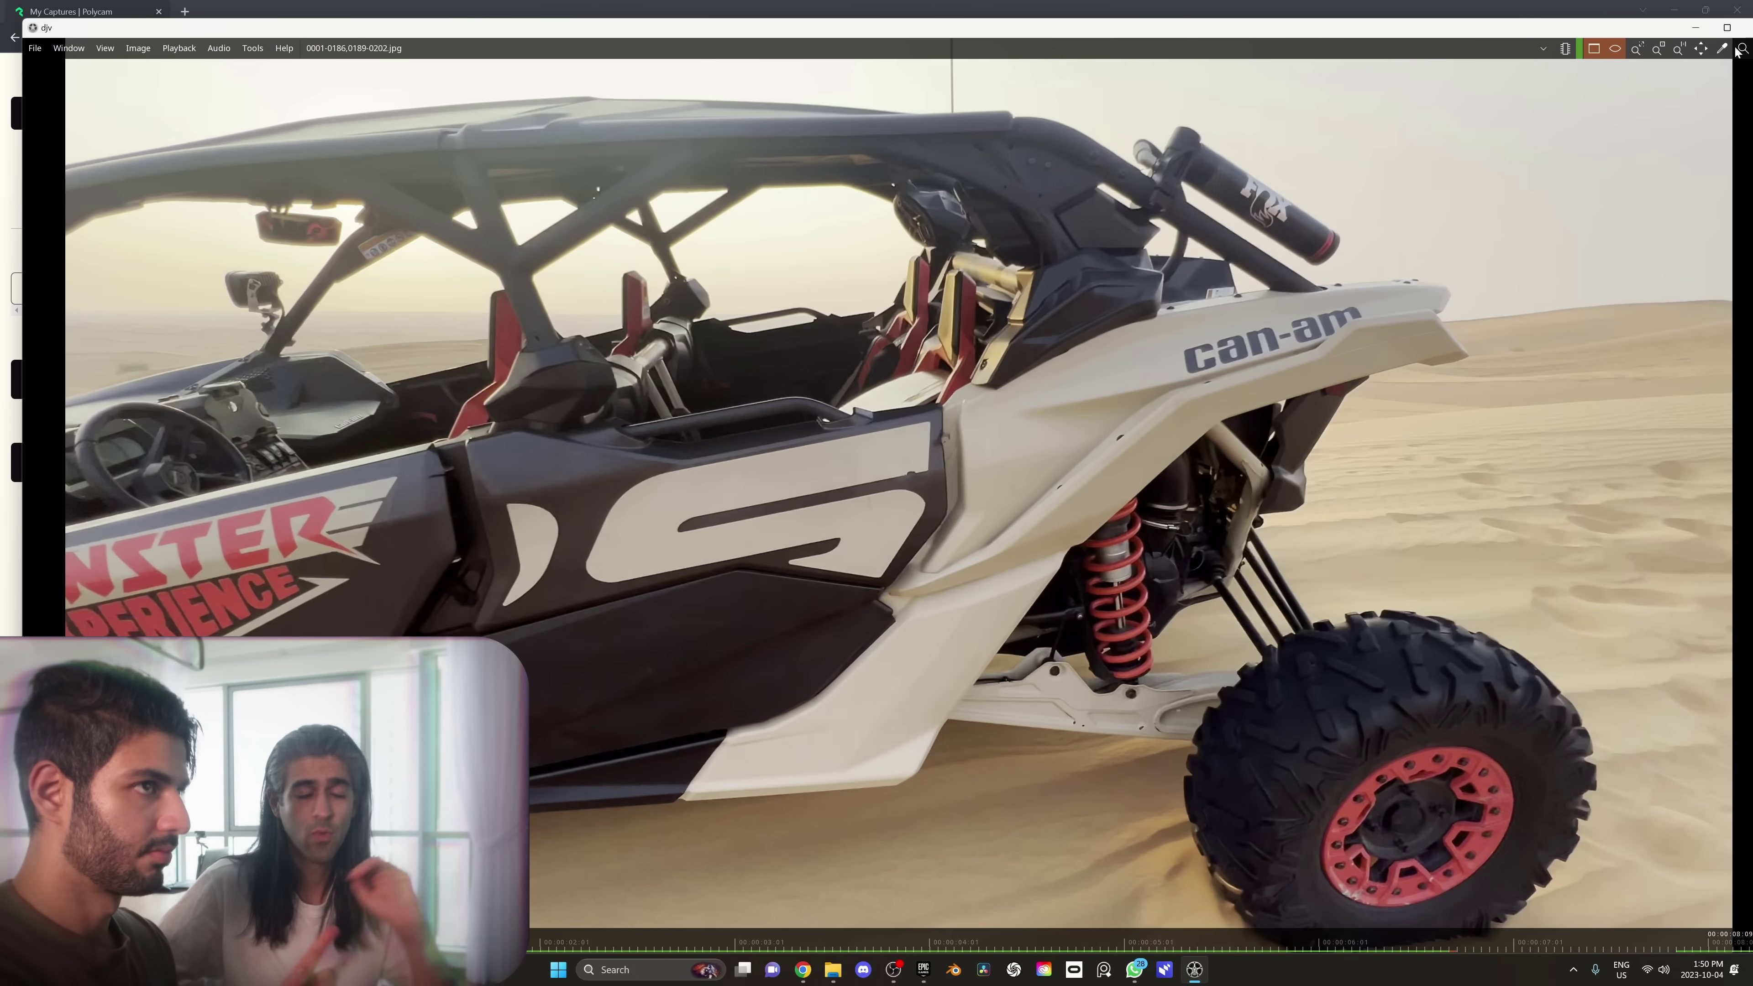
drag(1658, 31, 1485, 35)
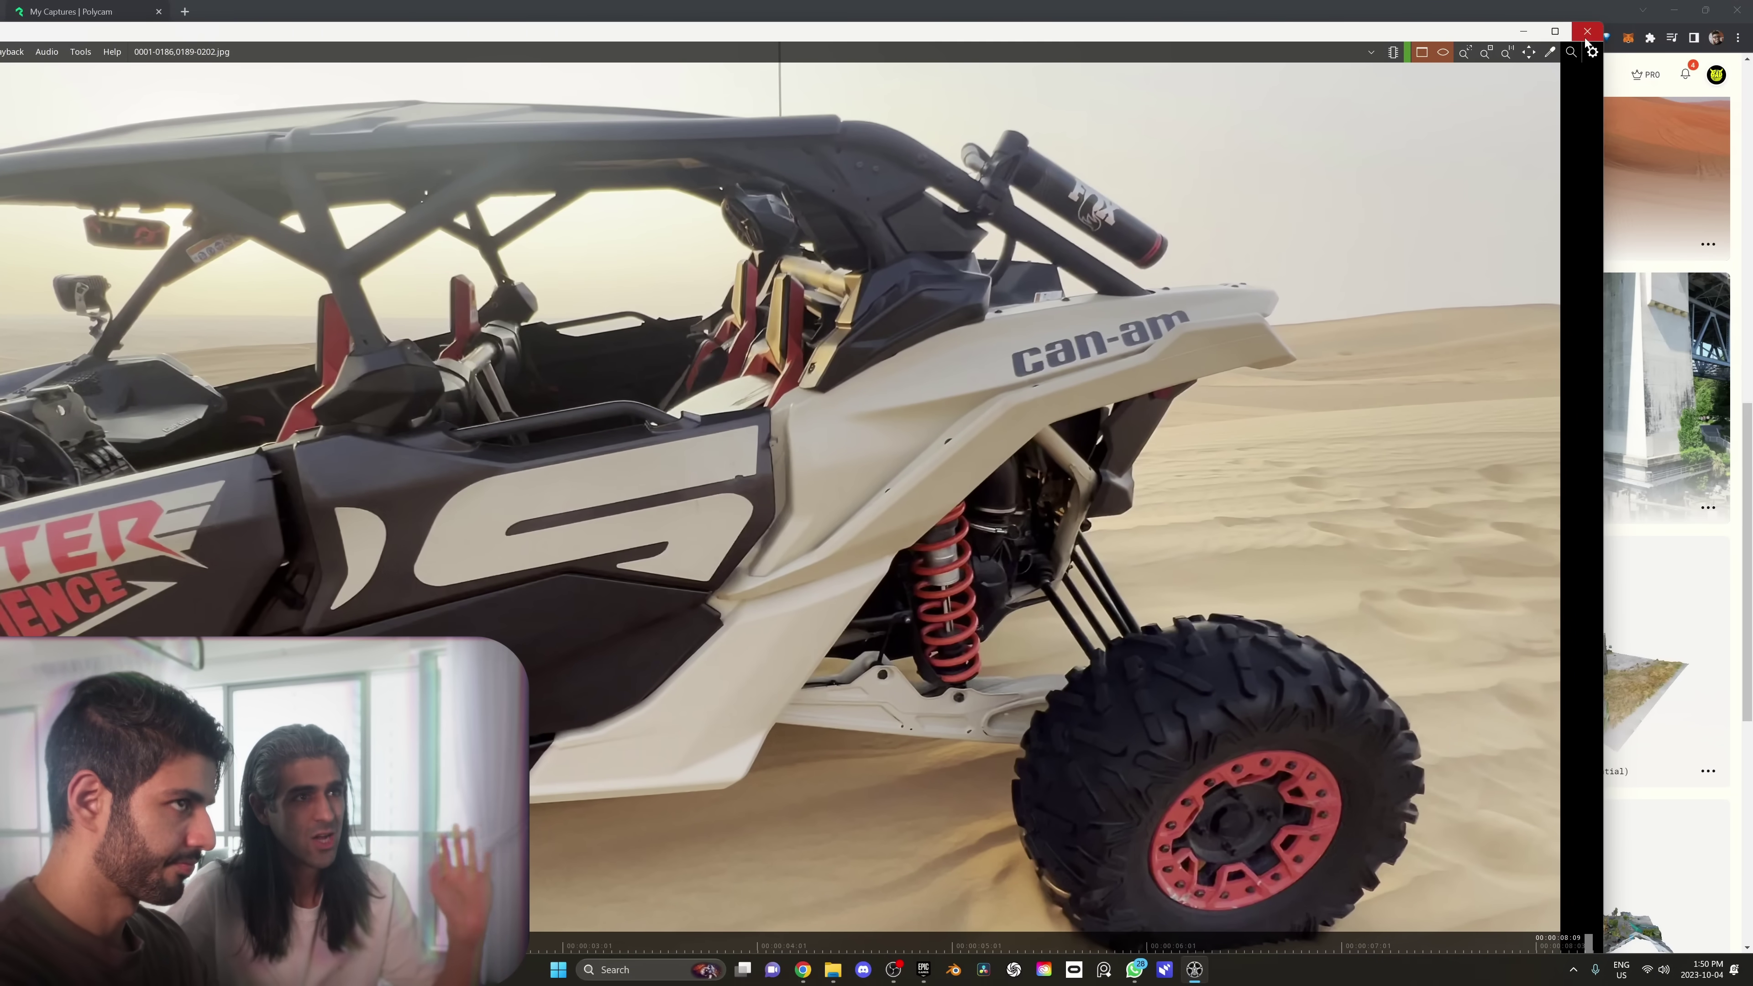
click(1586, 38)
click(644, 270)
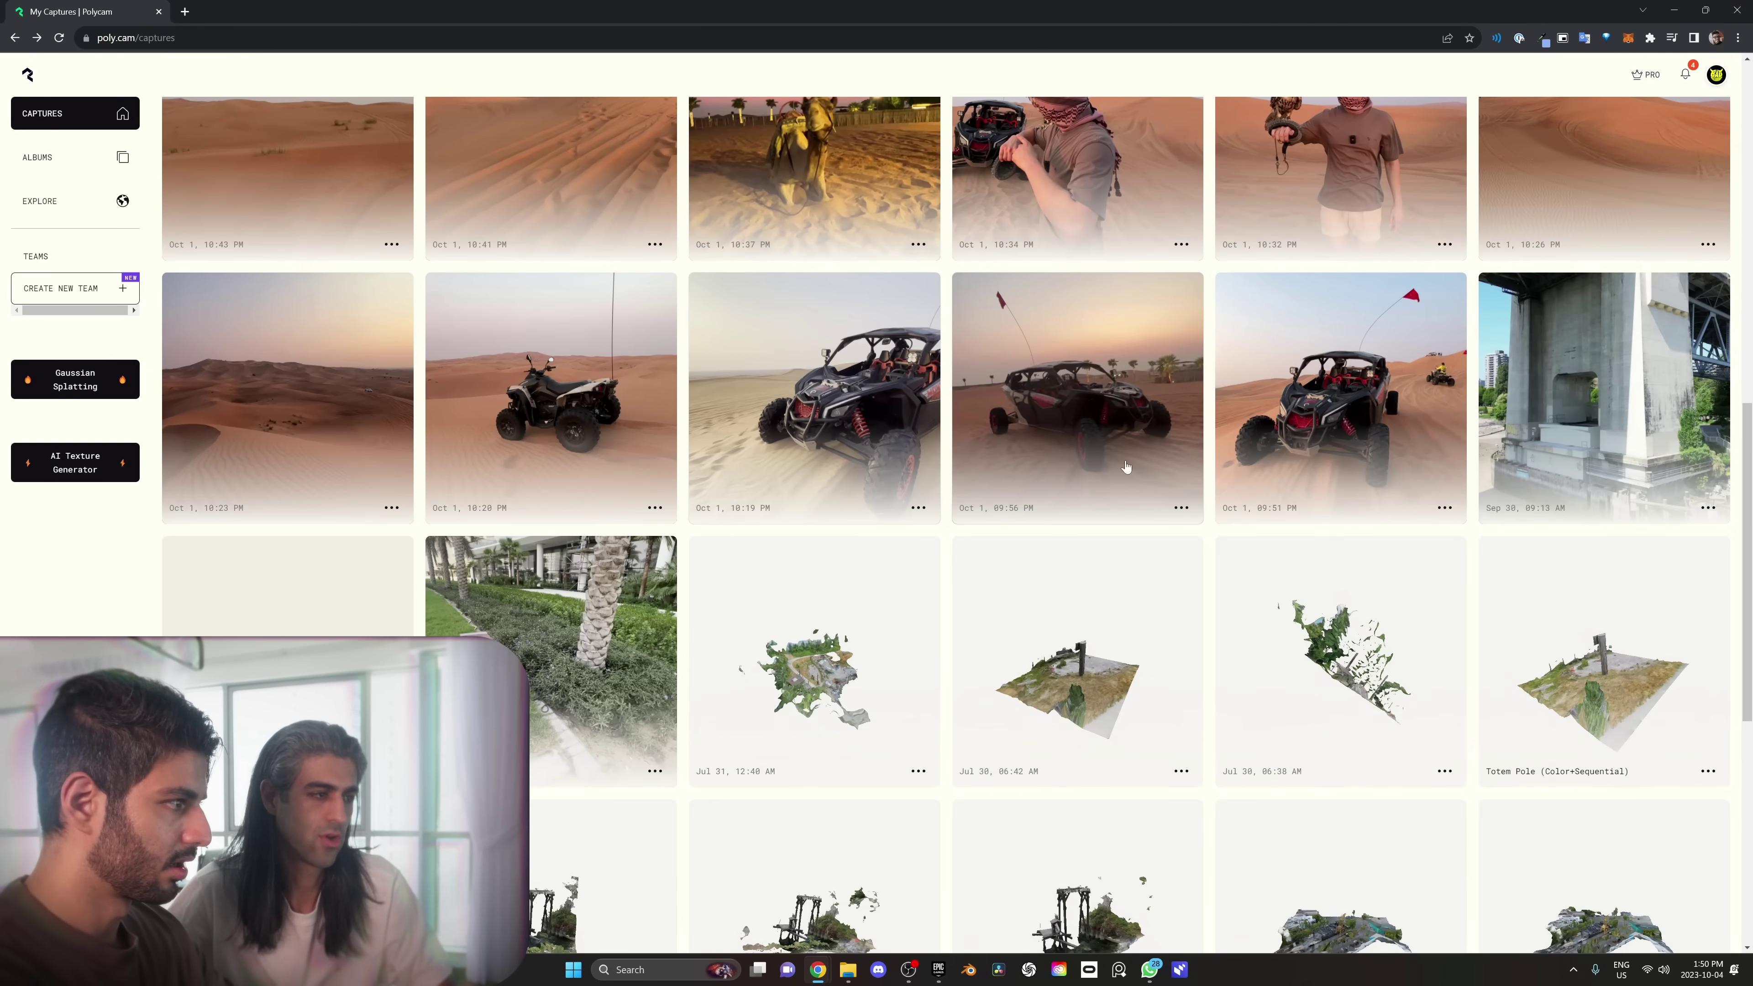
click(845, 375)
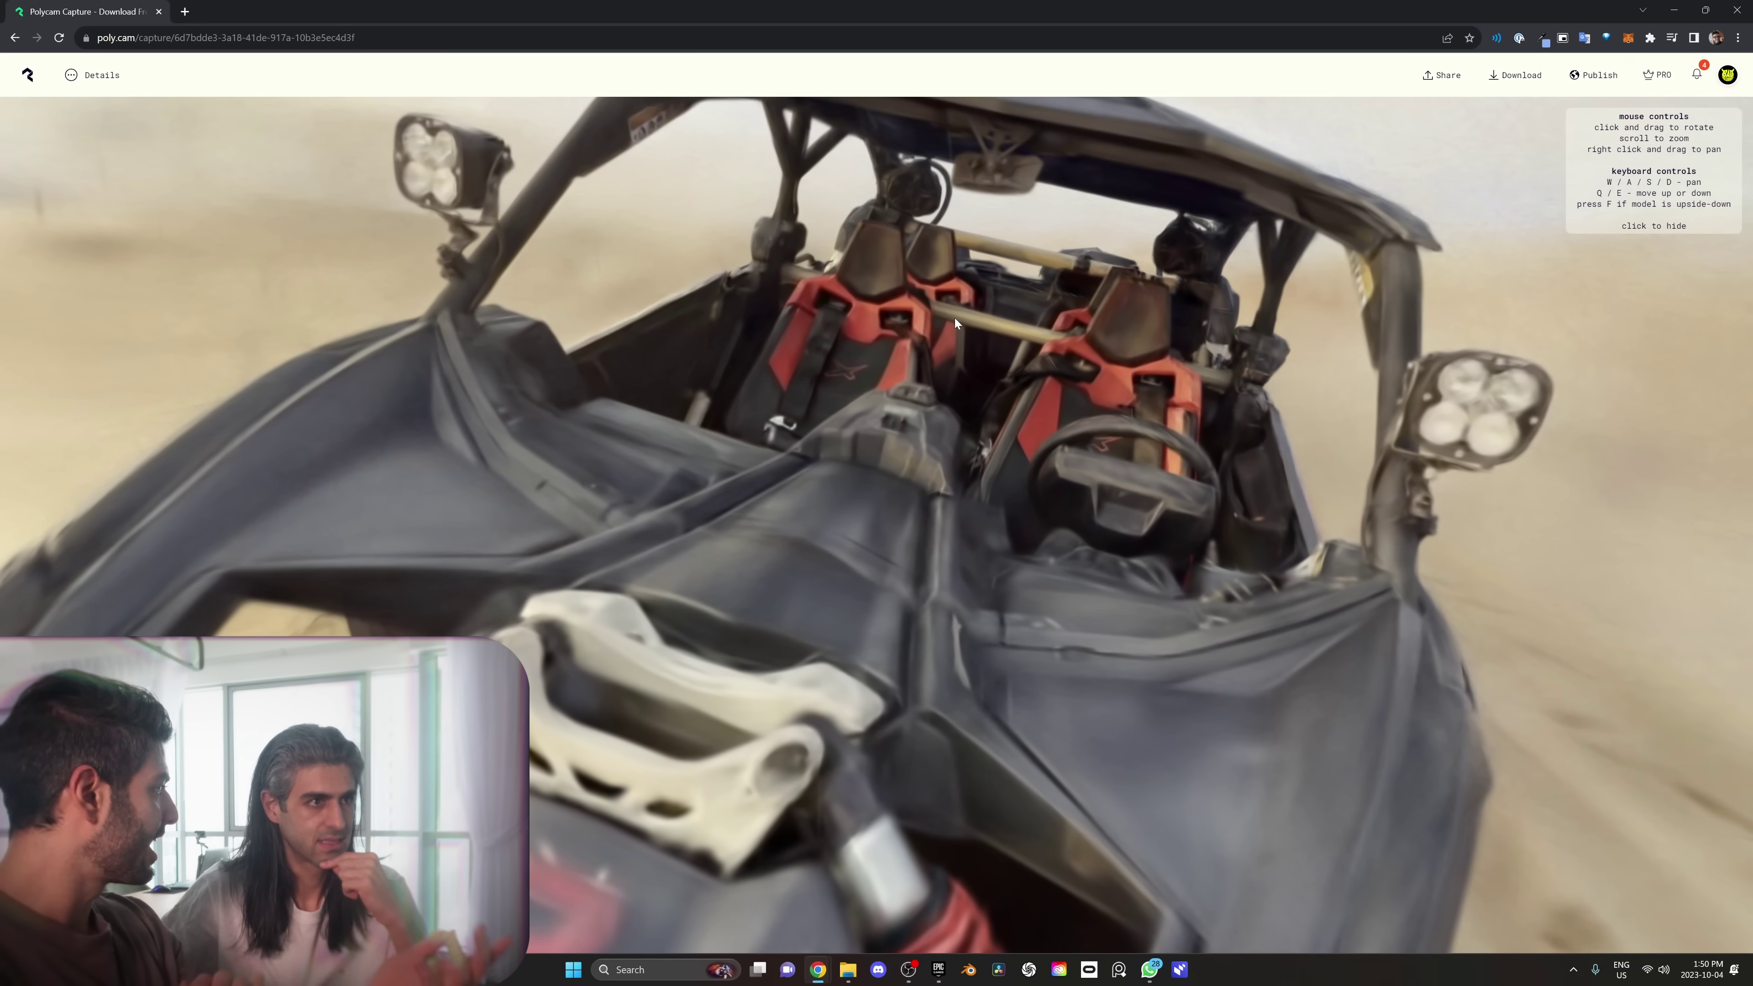
View the image sequence from folder 1 of the Buggy training footage in the djv viewer and close it
click(857, 971)
click(1254, 220)
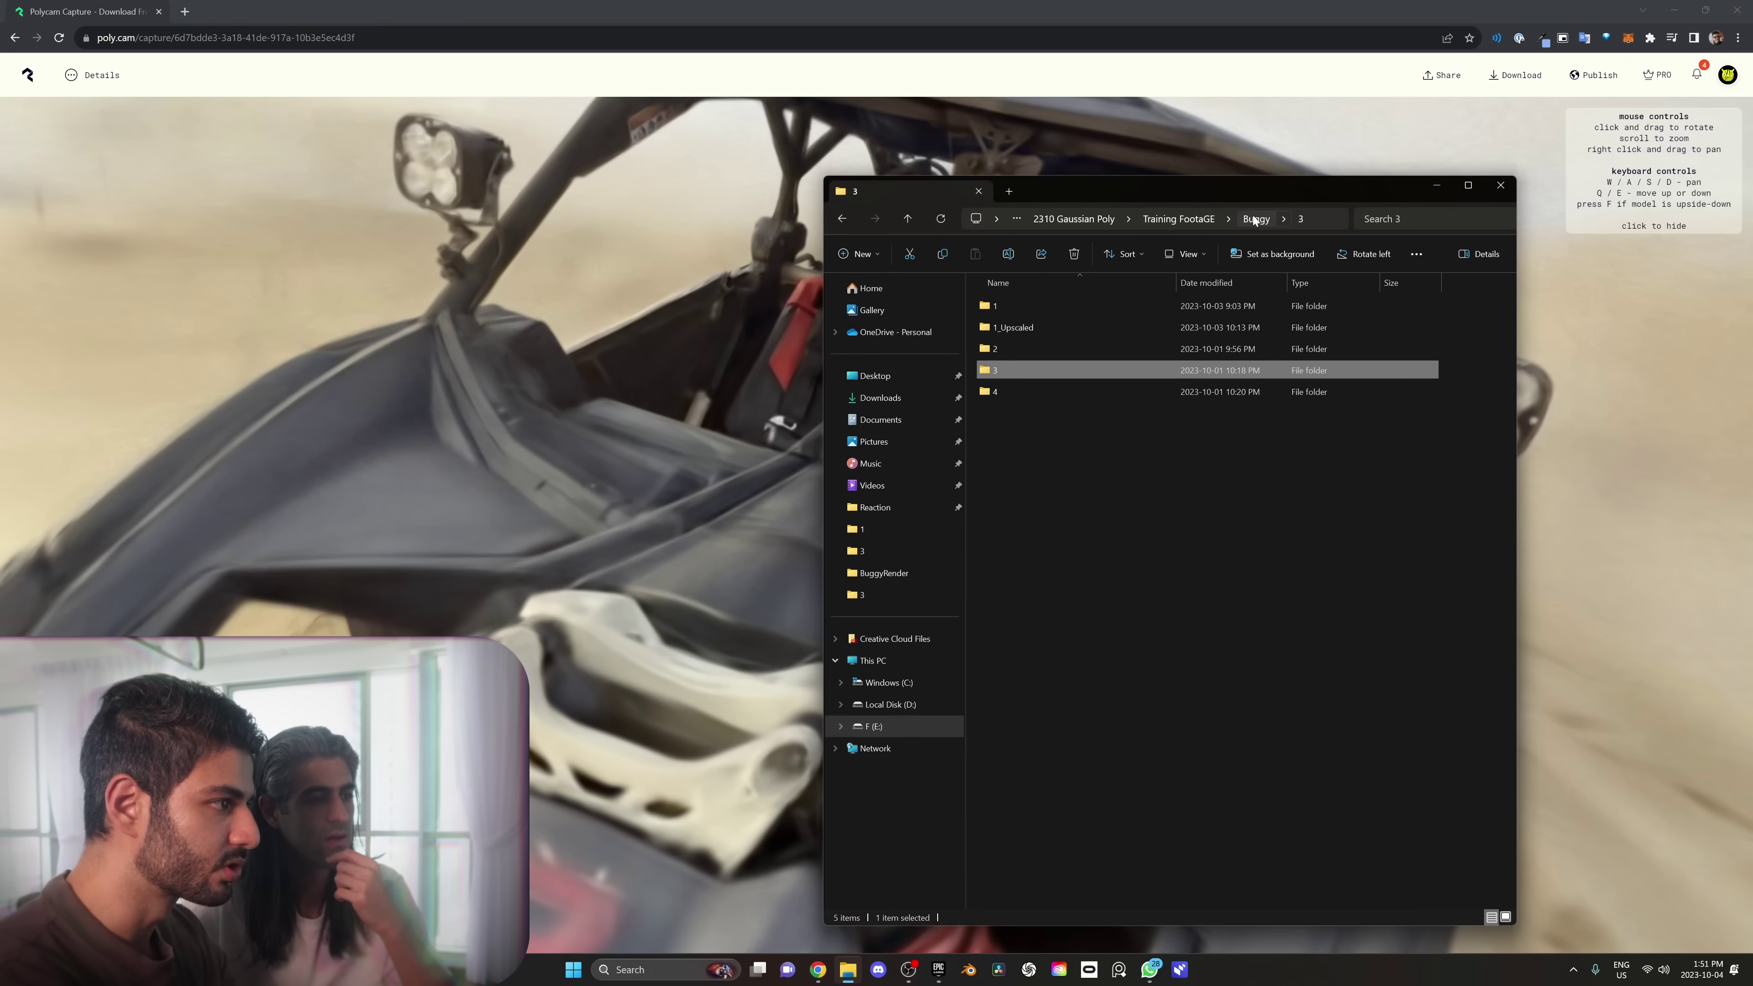
double_click(1076, 305)
click(1033, 312)
right_click(1033, 312)
click(1121, 337)
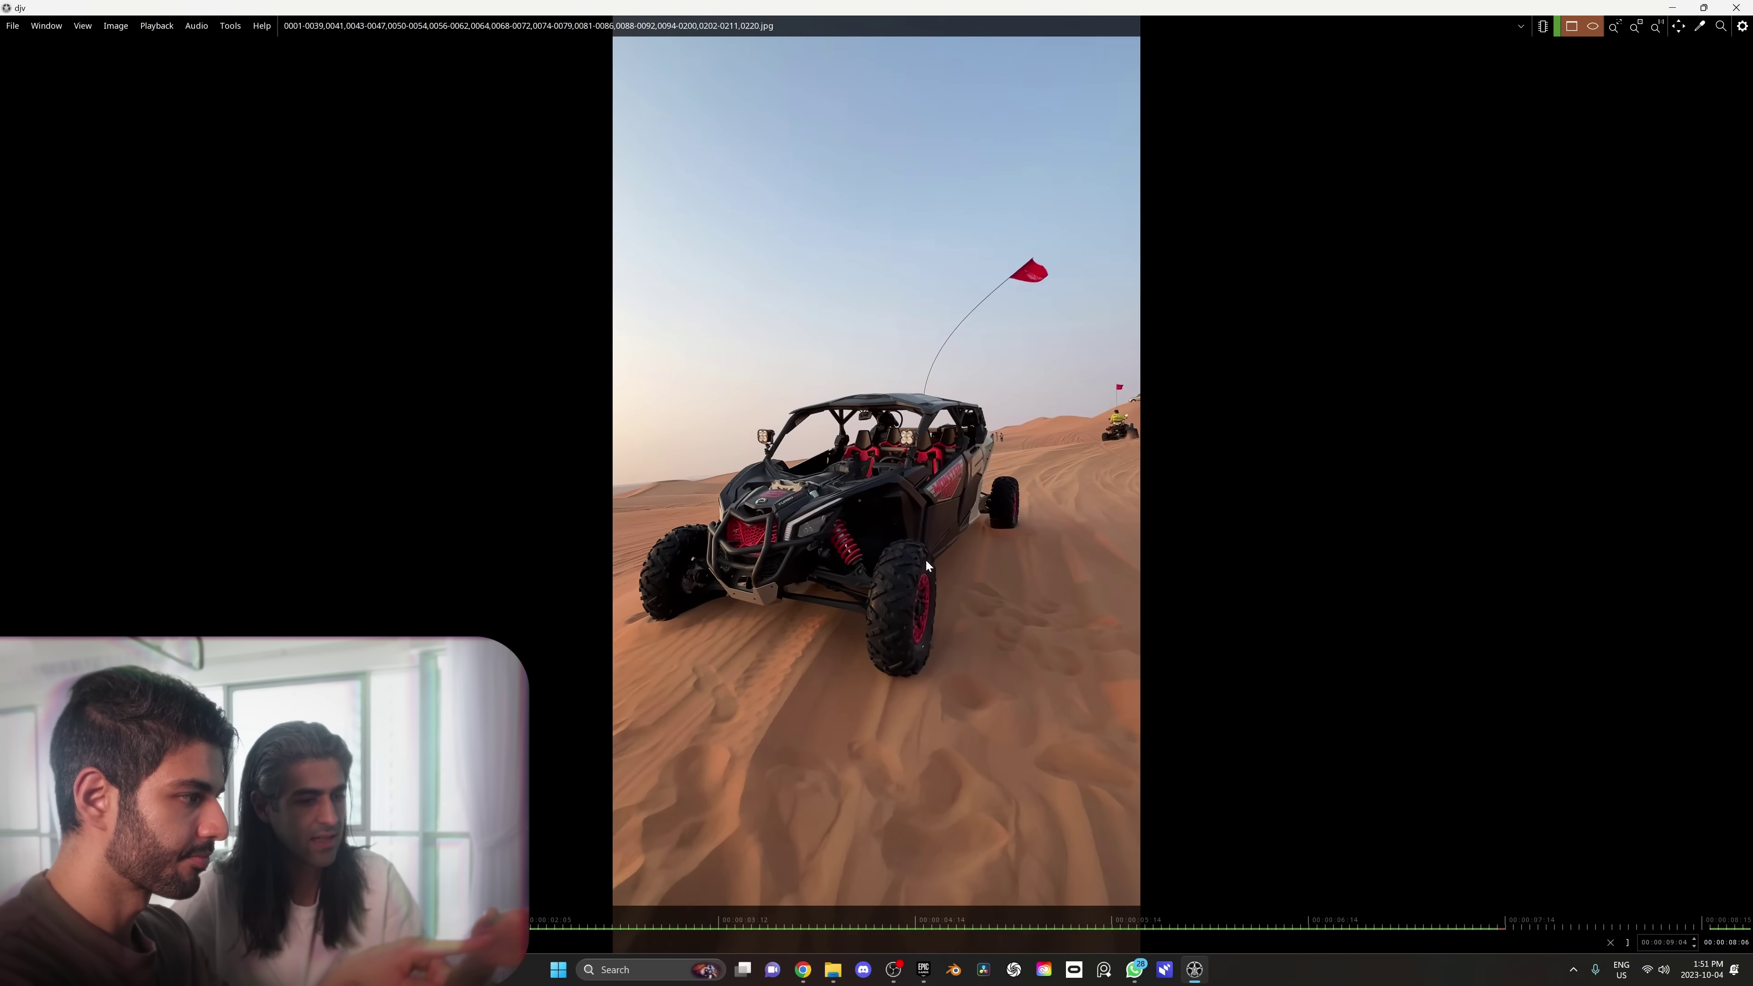
click(1739, 6)
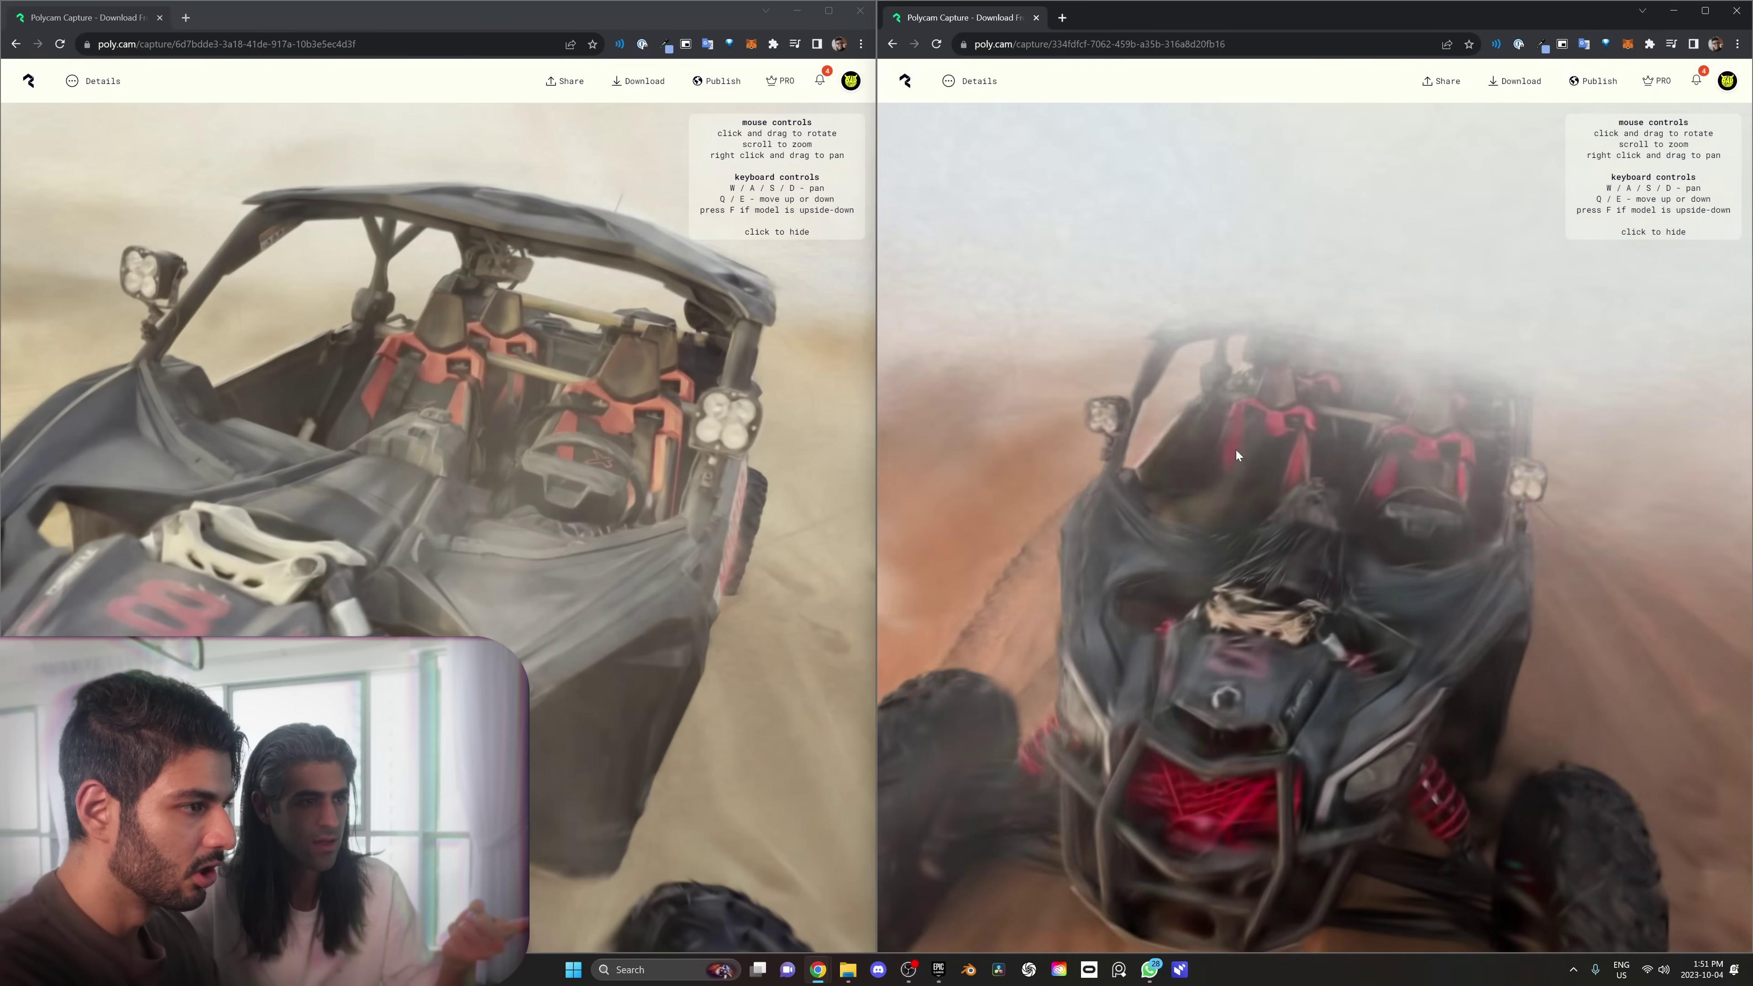
Compare the two buggy splats side by side, examining the hood, seats and front frame from matching angles
scroll(1357, 462, up, 3)
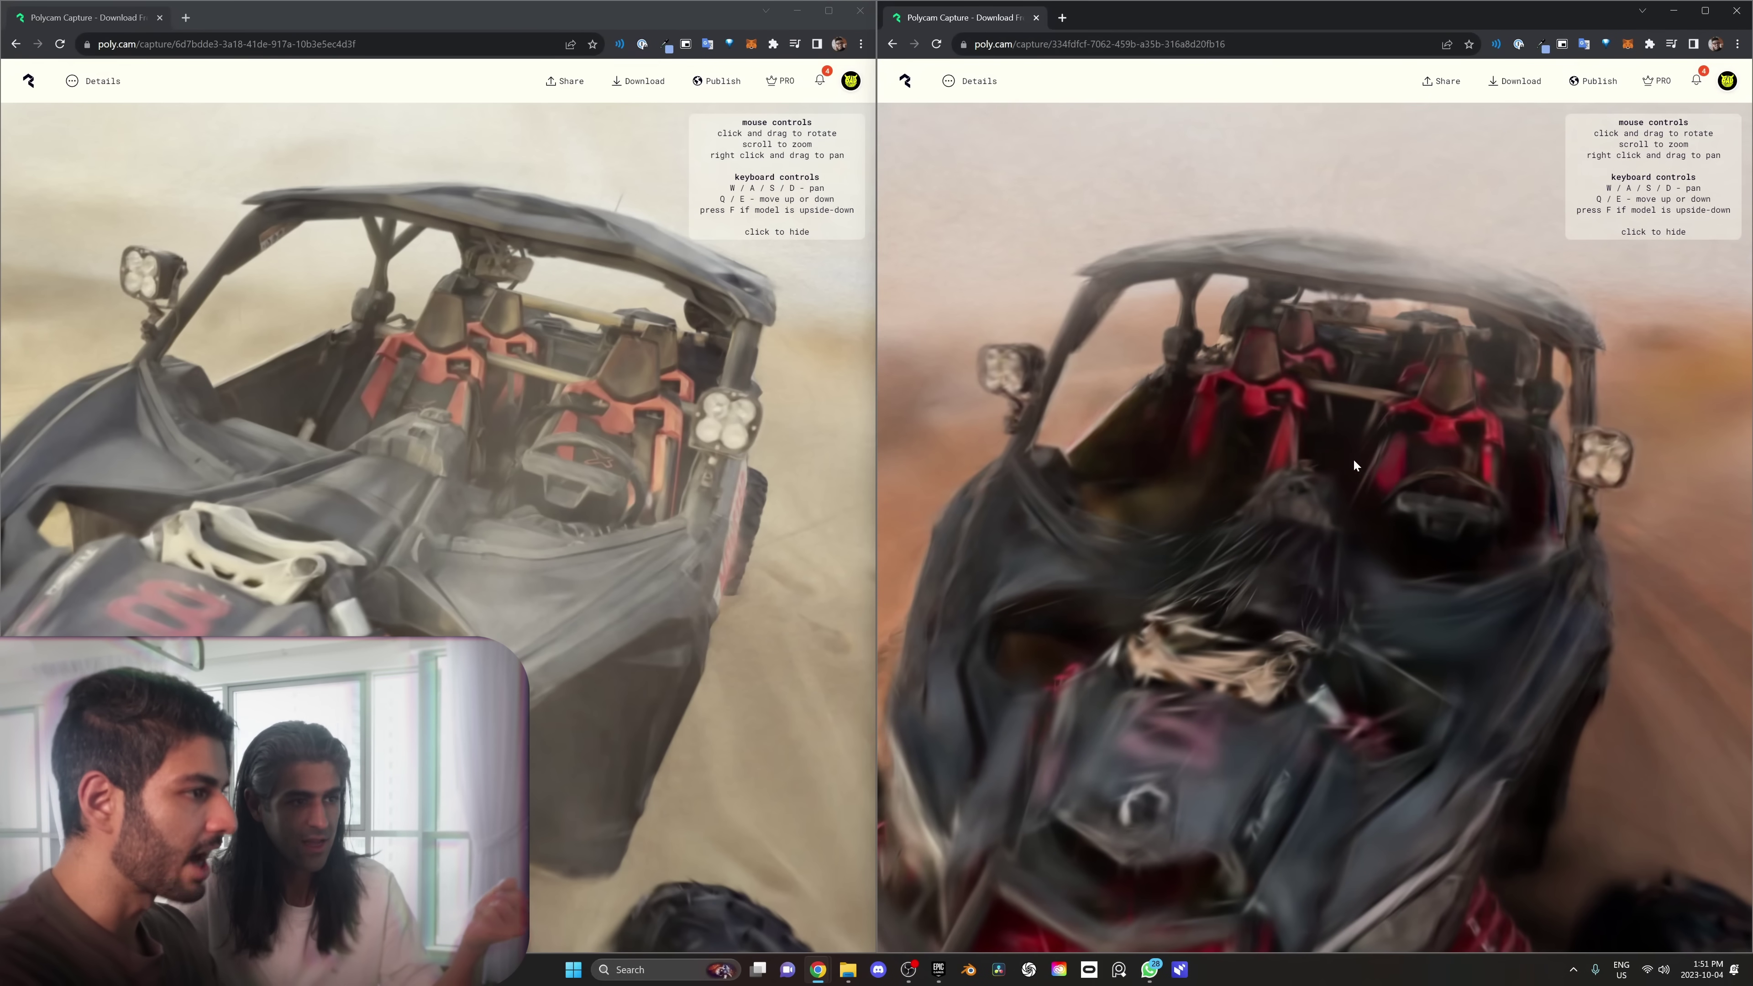
scroll(1340, 443, down, 3)
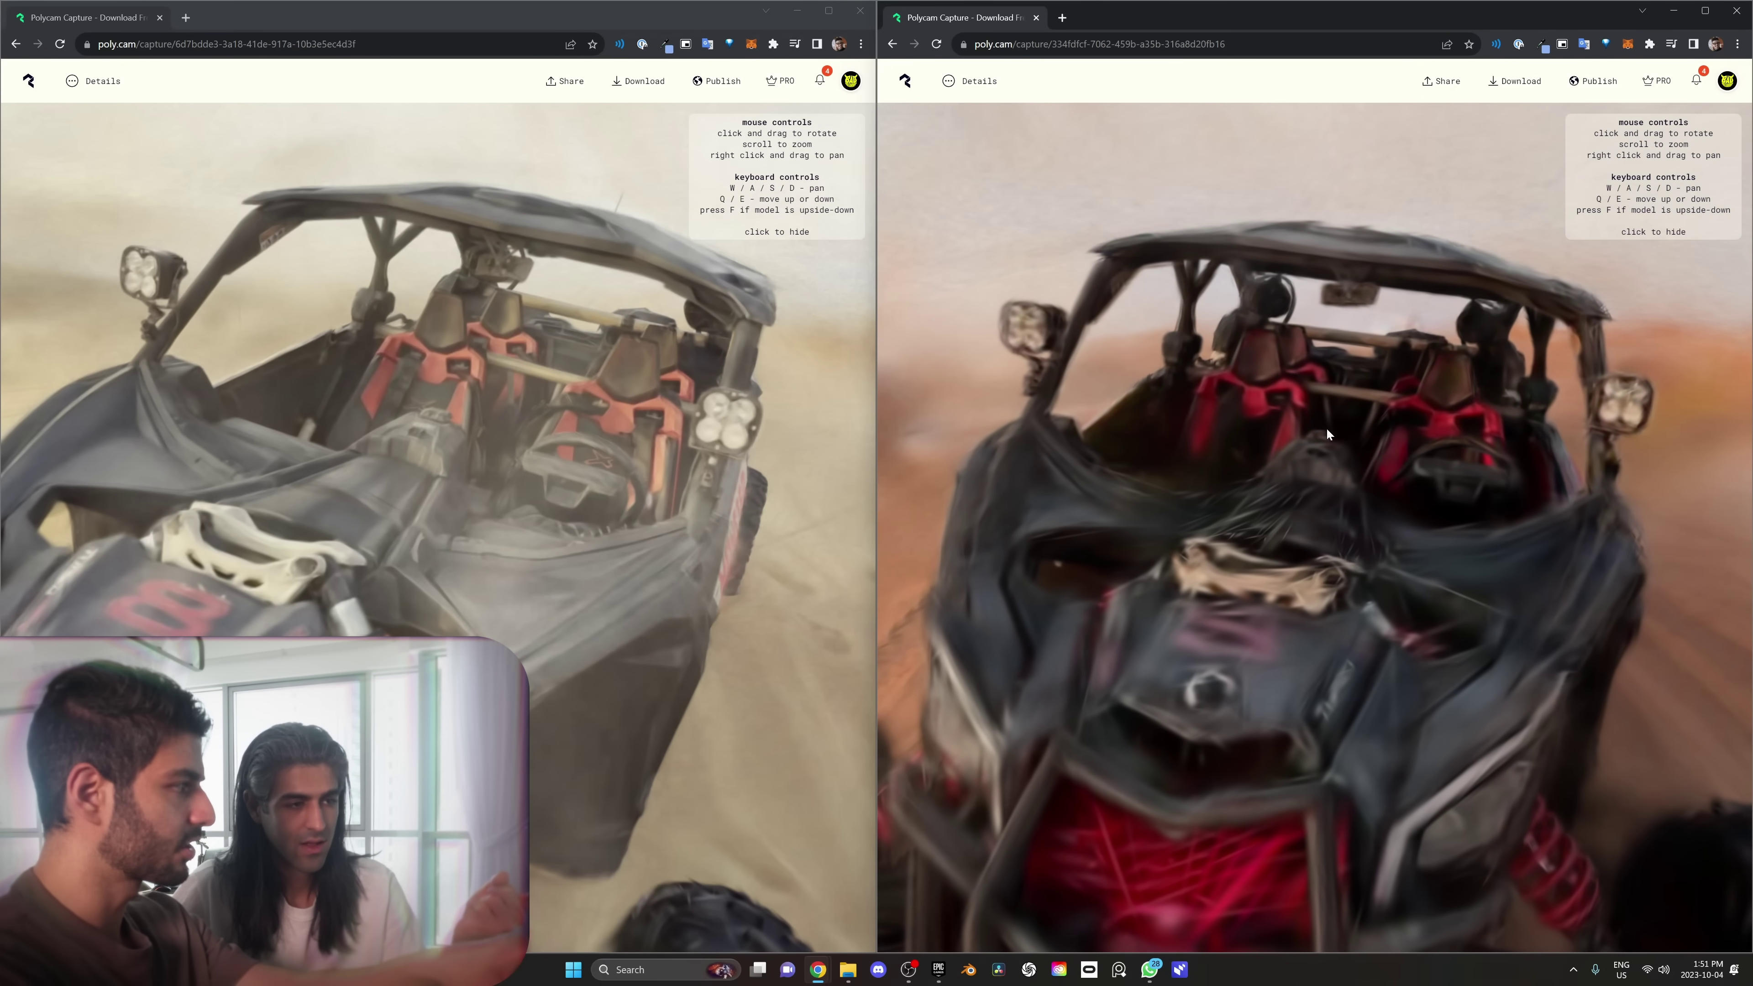
mouse_move(615, 465)
mouse_down()
mouse_move(580, 455)
mouse_move(620, 488)
mouse_move(562, 476)
mouse_move(593, 454)
mouse_up()
drag(1298, 507, 1219, 534)
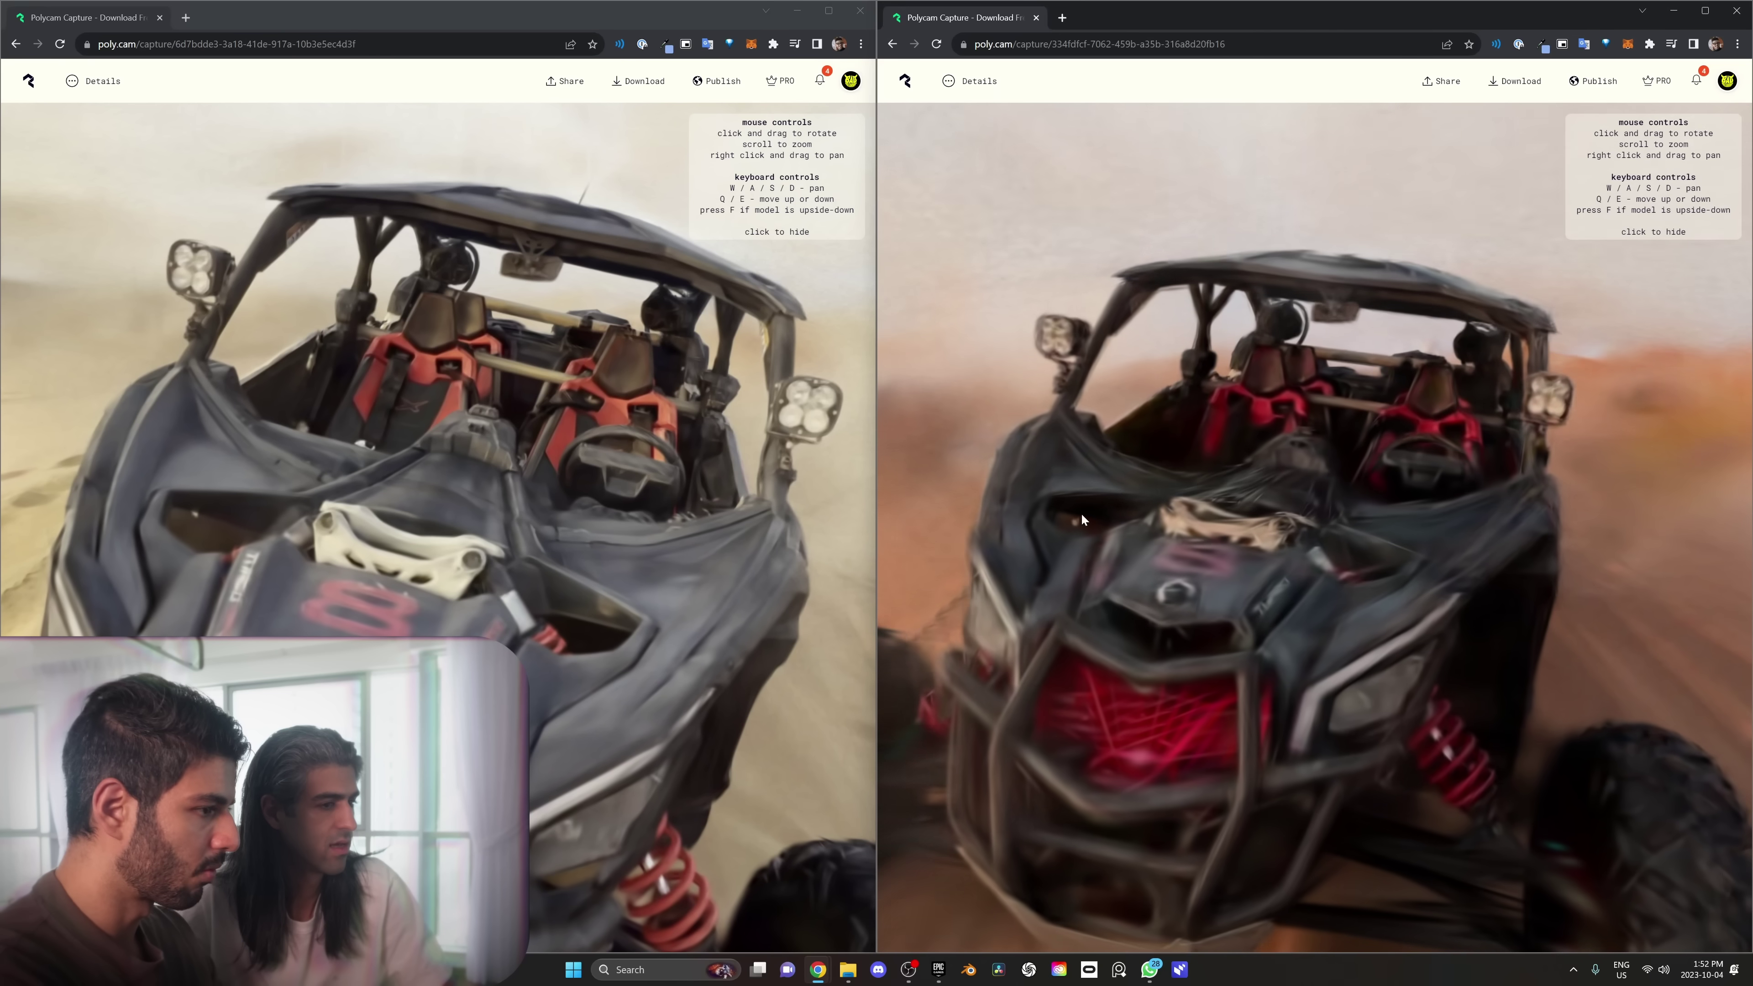
drag(1082, 515, 928, 568)
drag(1170, 546, 1271, 654)
drag(619, 502, 579, 496)
drag(1404, 547, 1332, 528)
drag(552, 377, 493, 370)
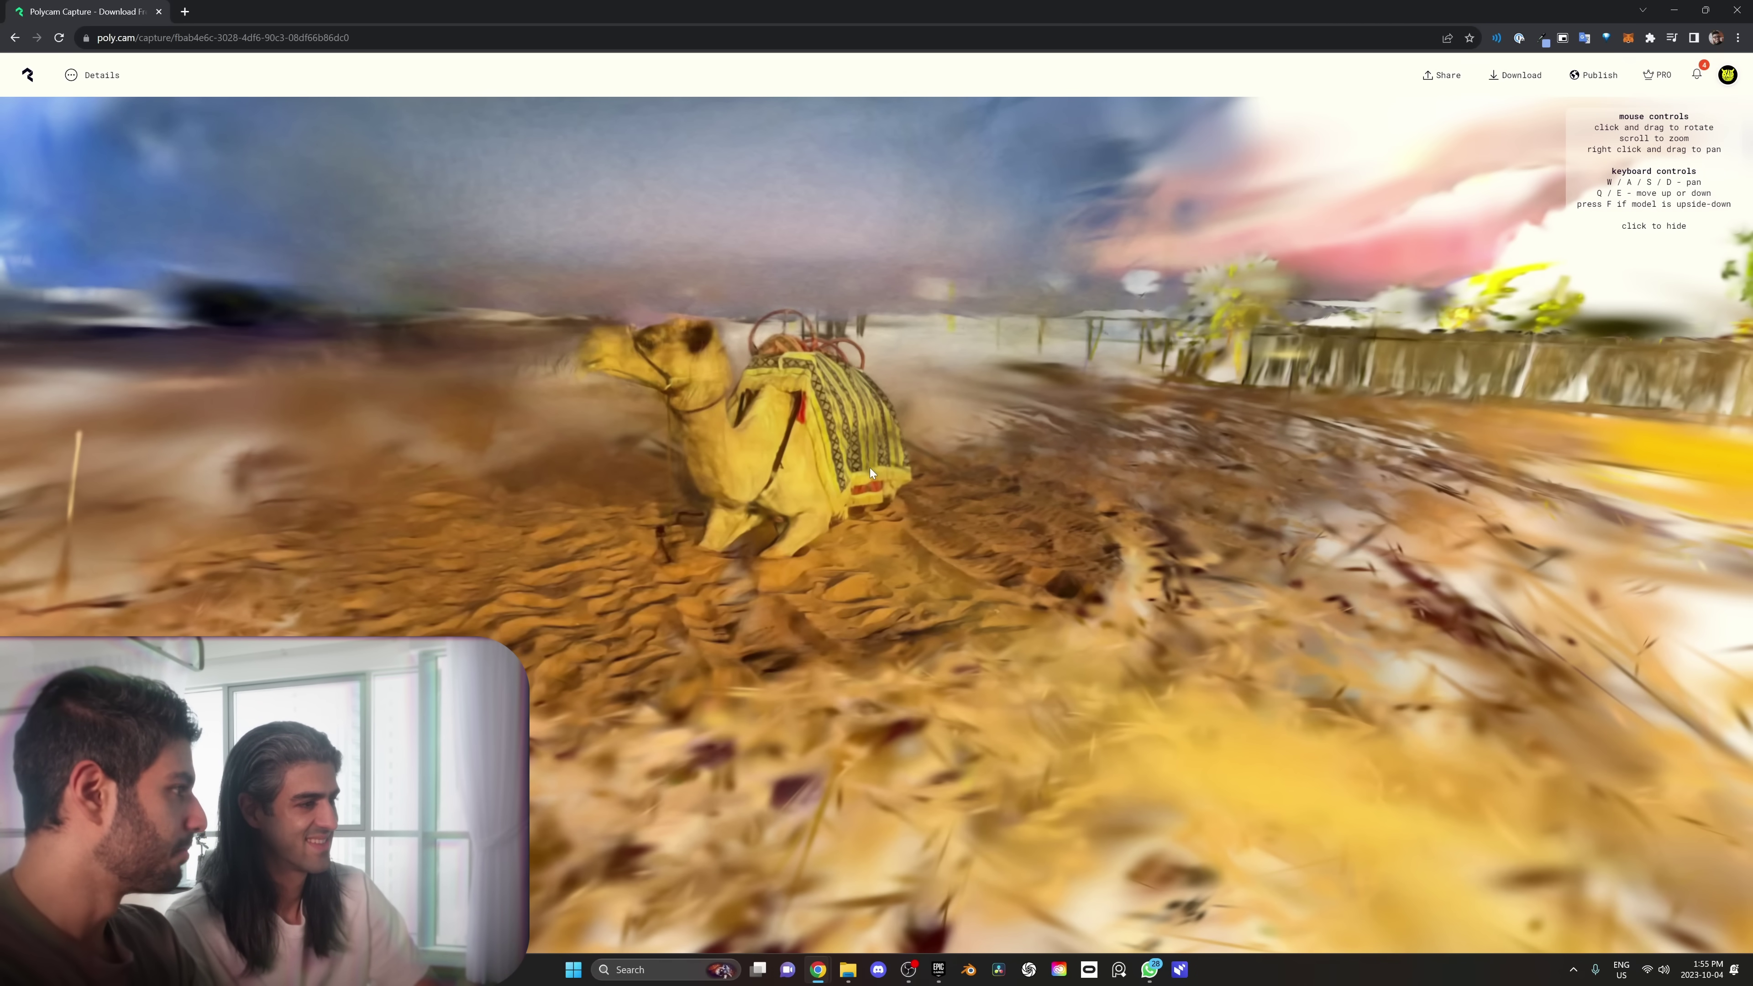
Examine the sitting camel splat from the front, the side and behind
drag(869, 468, 762, 466)
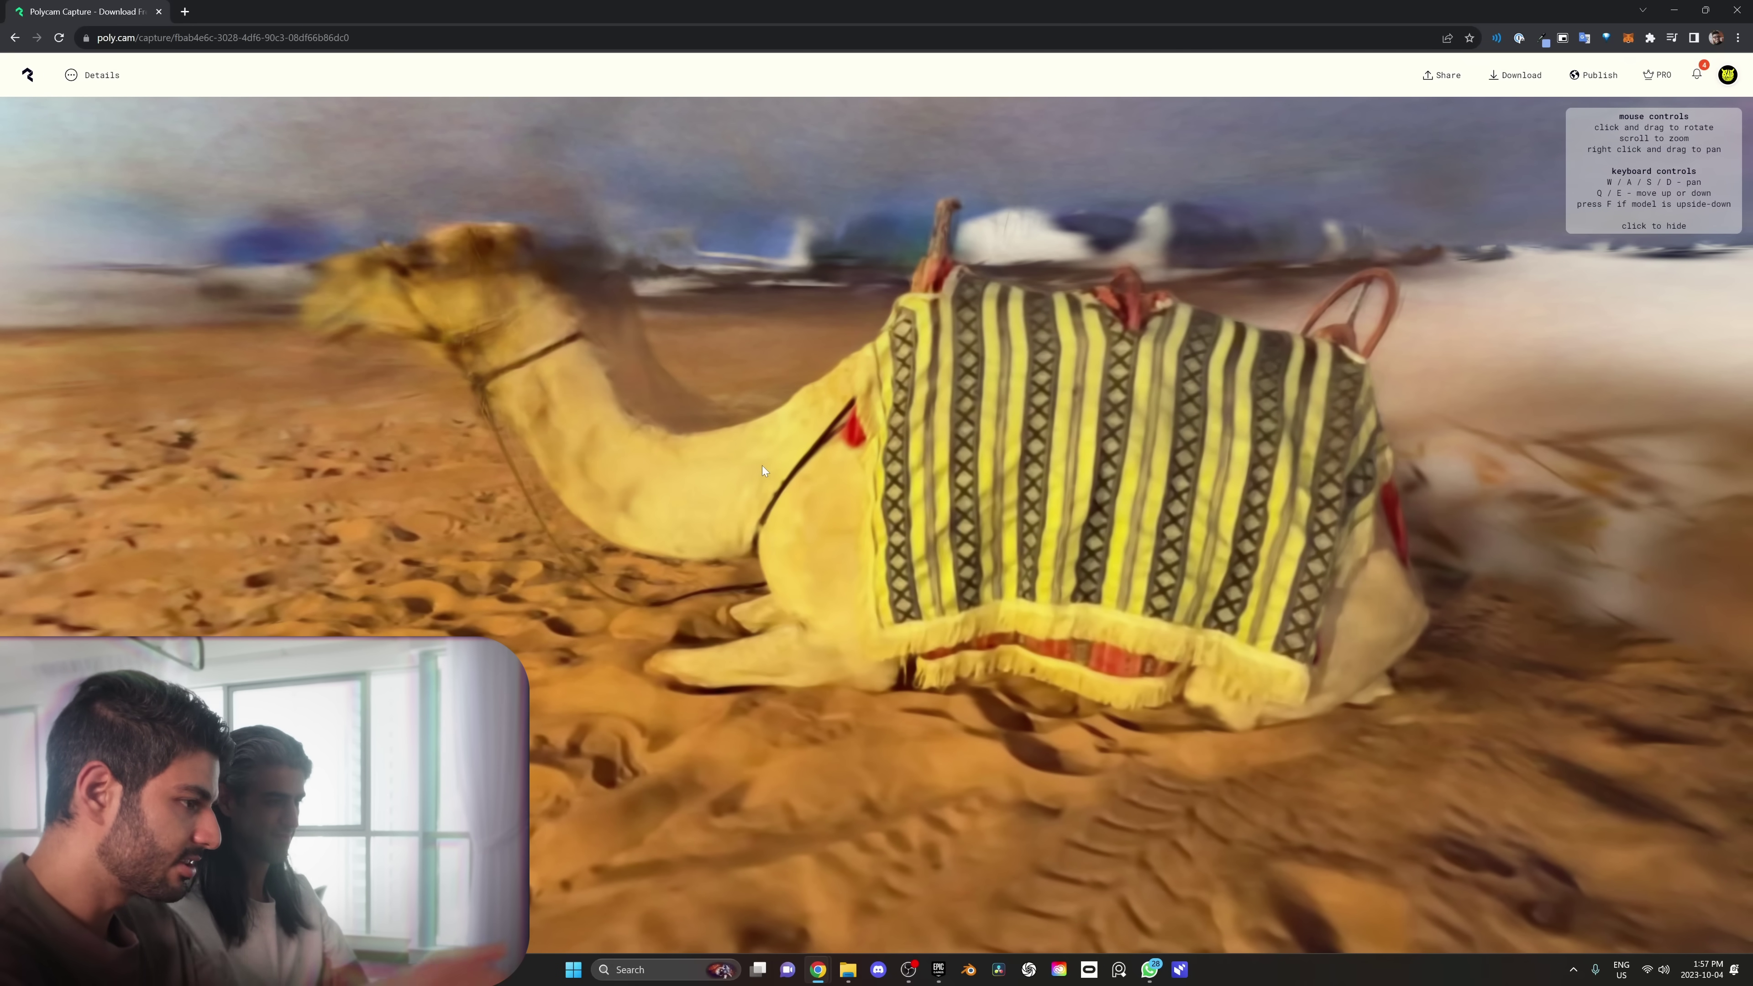
drag(1248, 650, 881, 529)
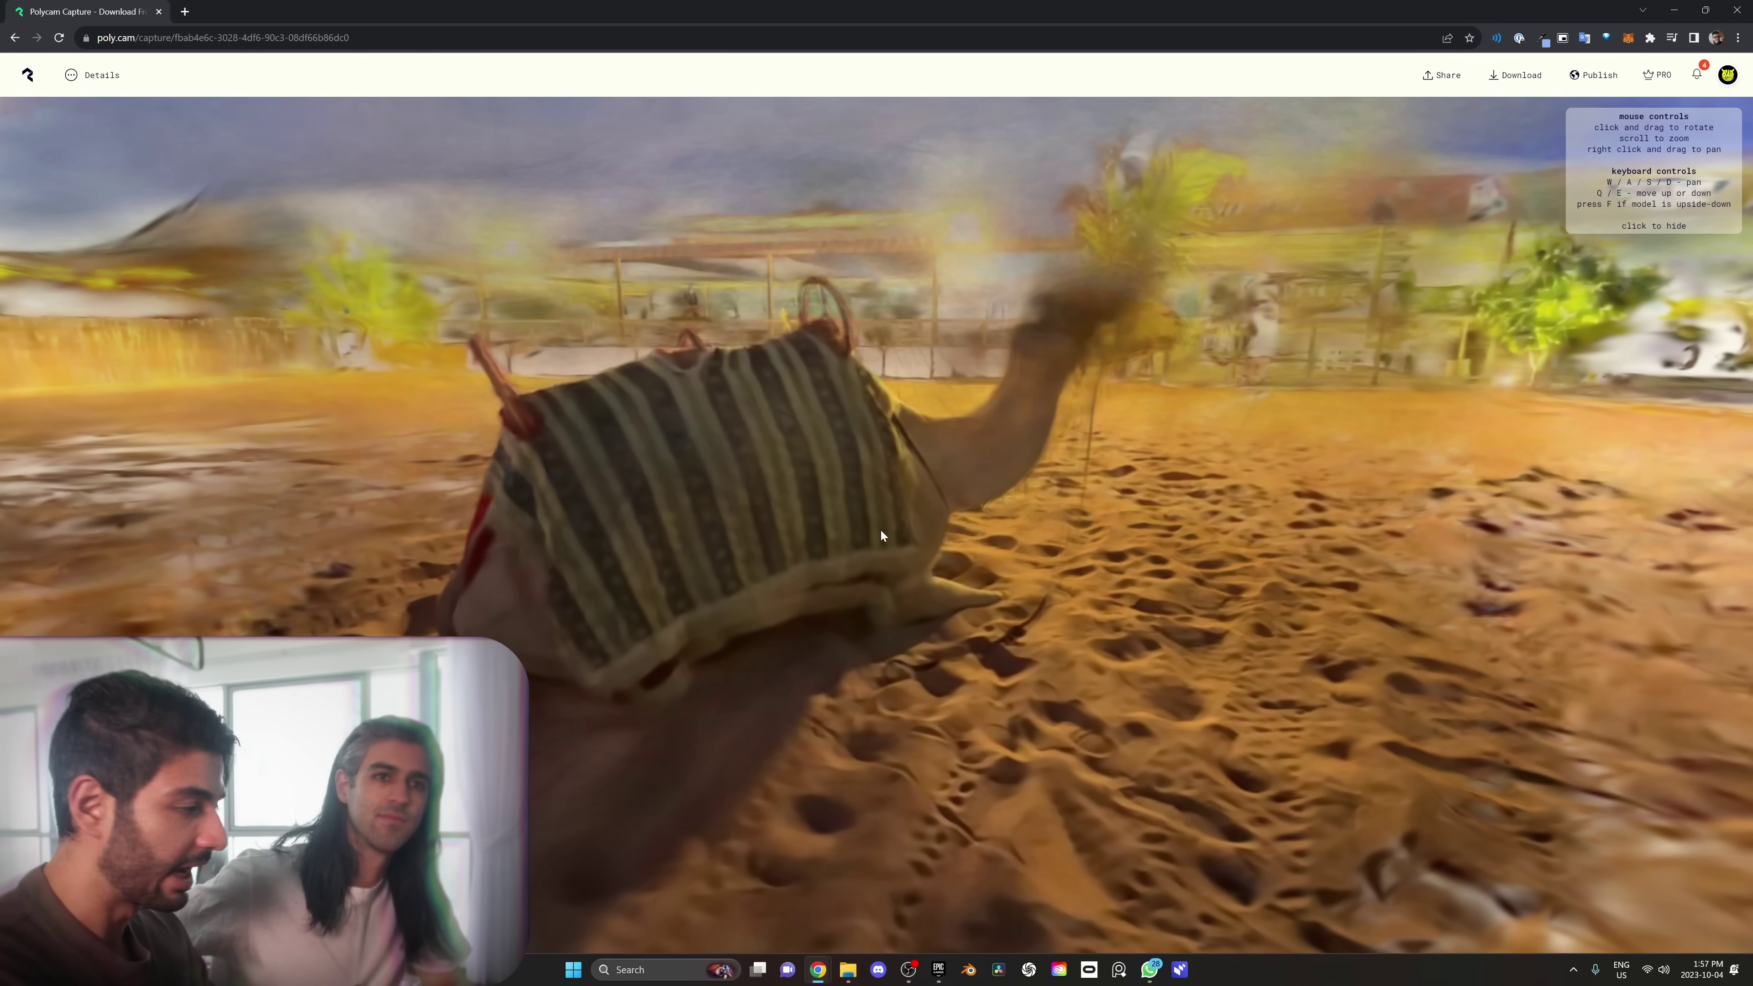
drag(892, 508, 913, 510)
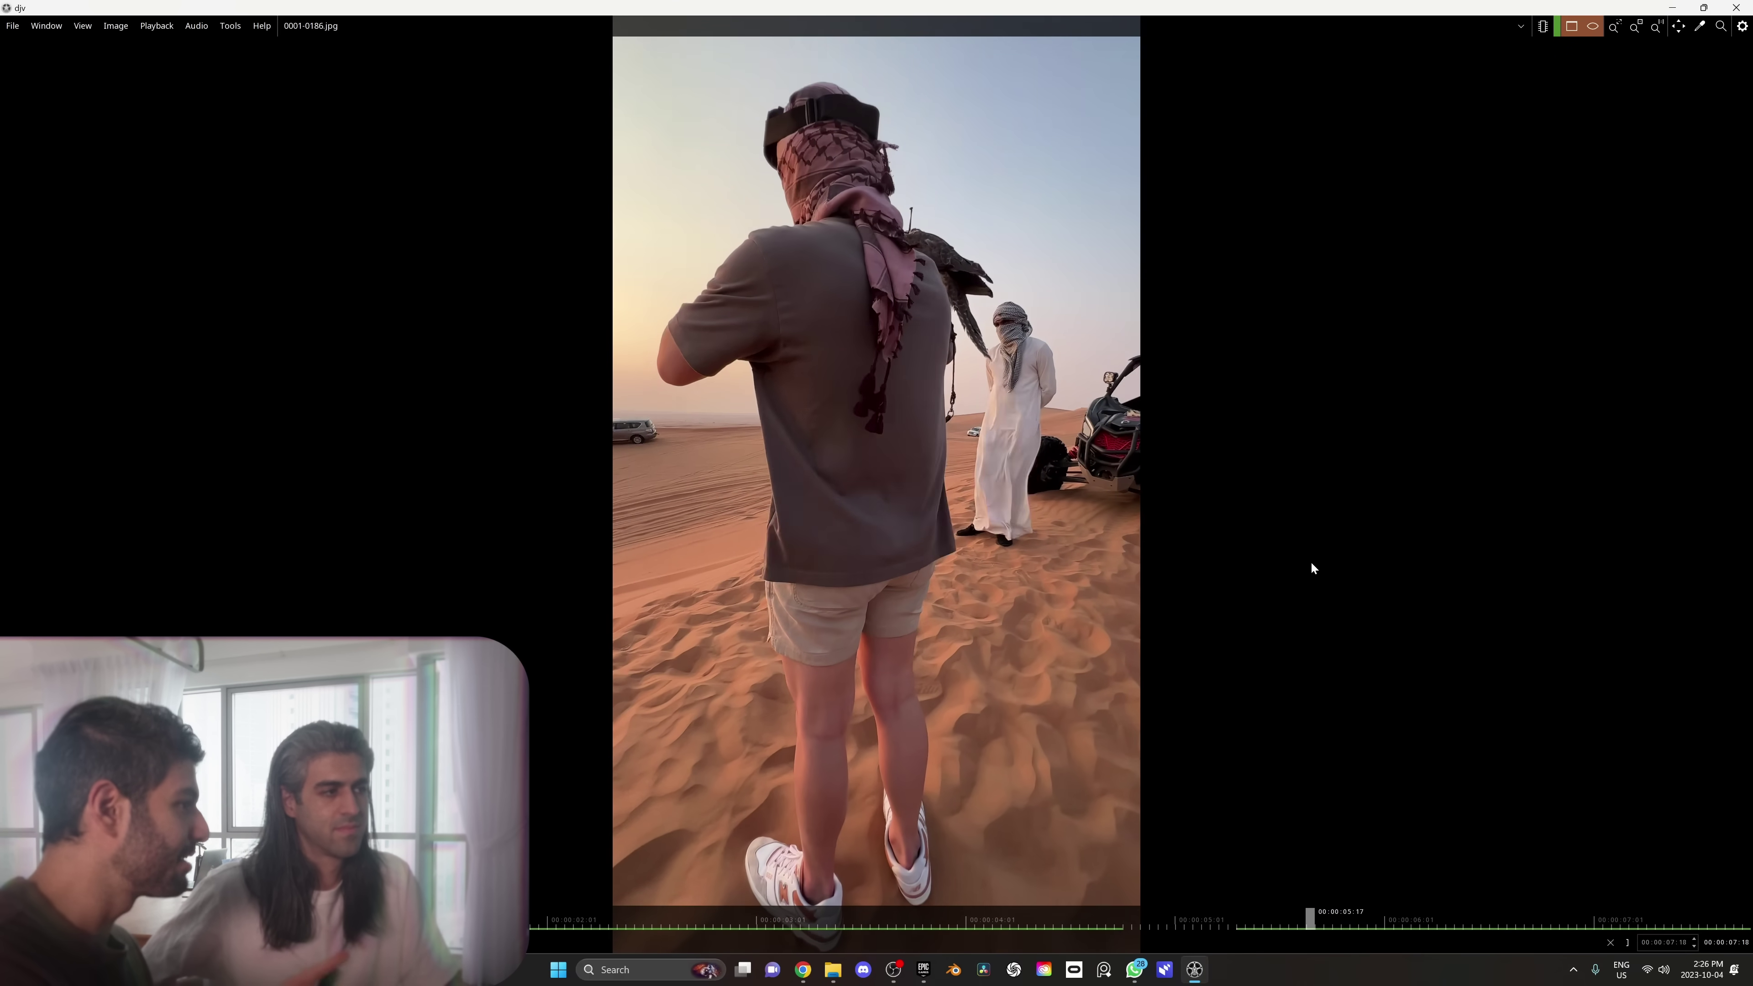
Close the source footage viewer and examine the splat of the pointing man with the falcon, including the face, bird and glove
key(alt+F4)
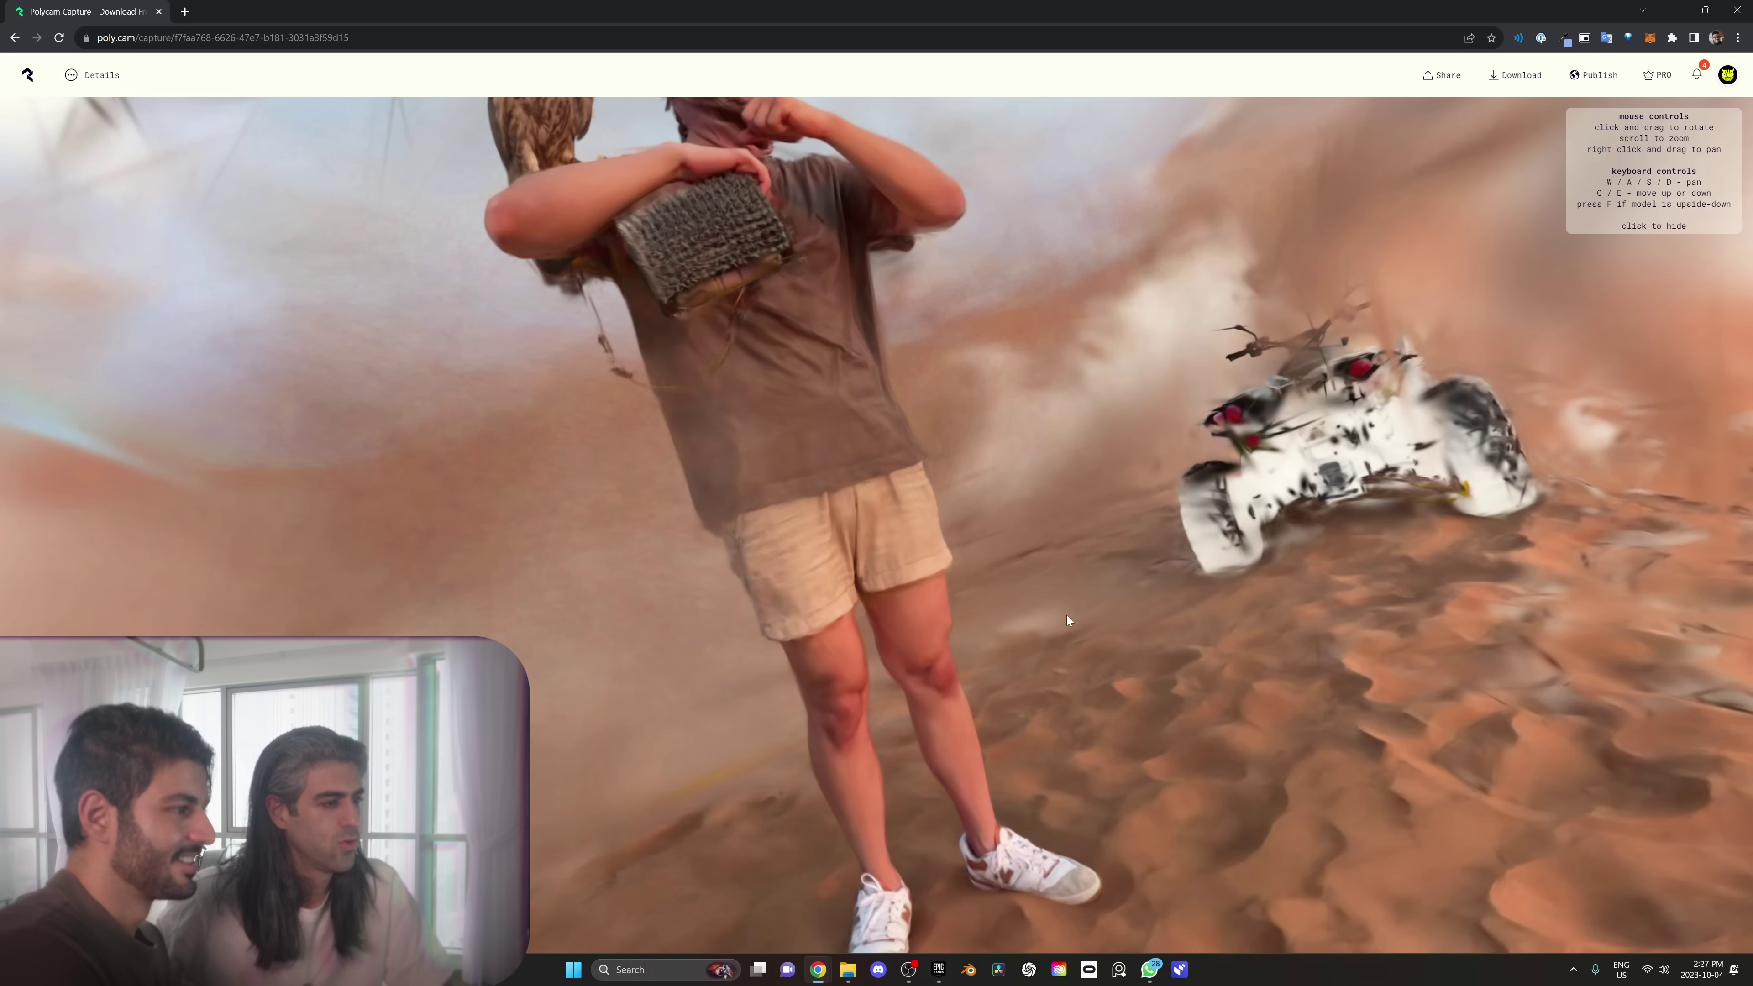
drag(889, 304, 988, 255)
scroll(988, 255, up, 10)
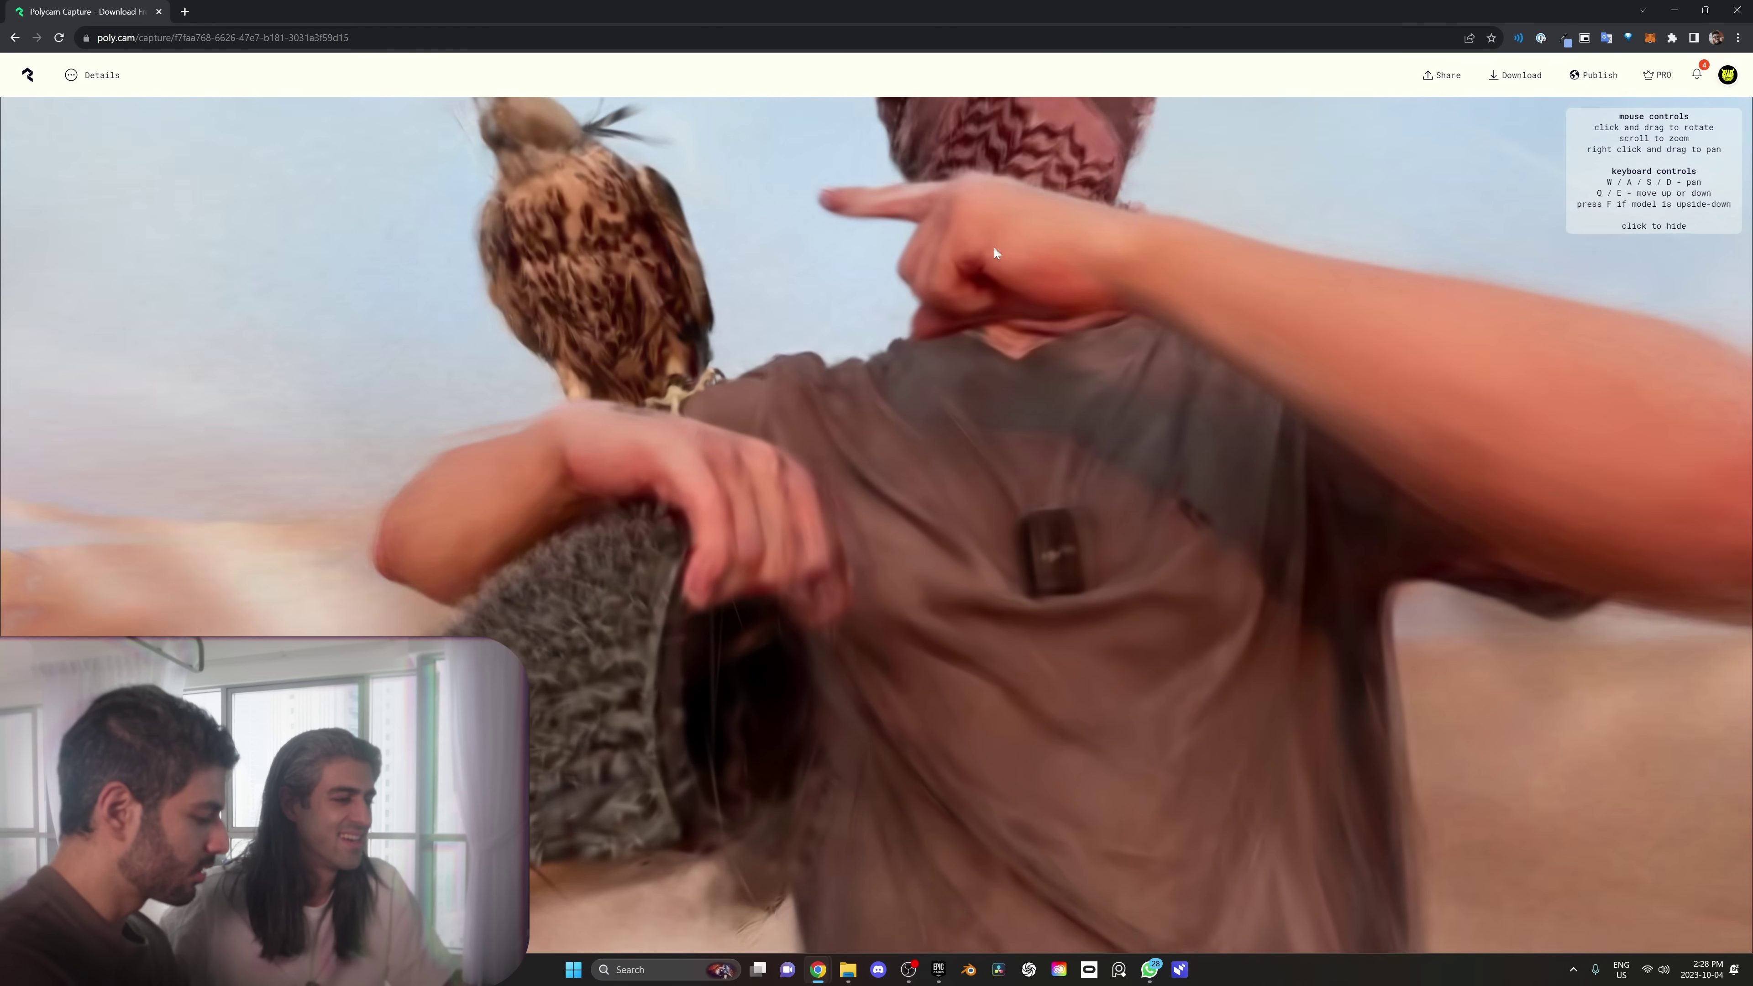
scroll(995, 241, down, 10)
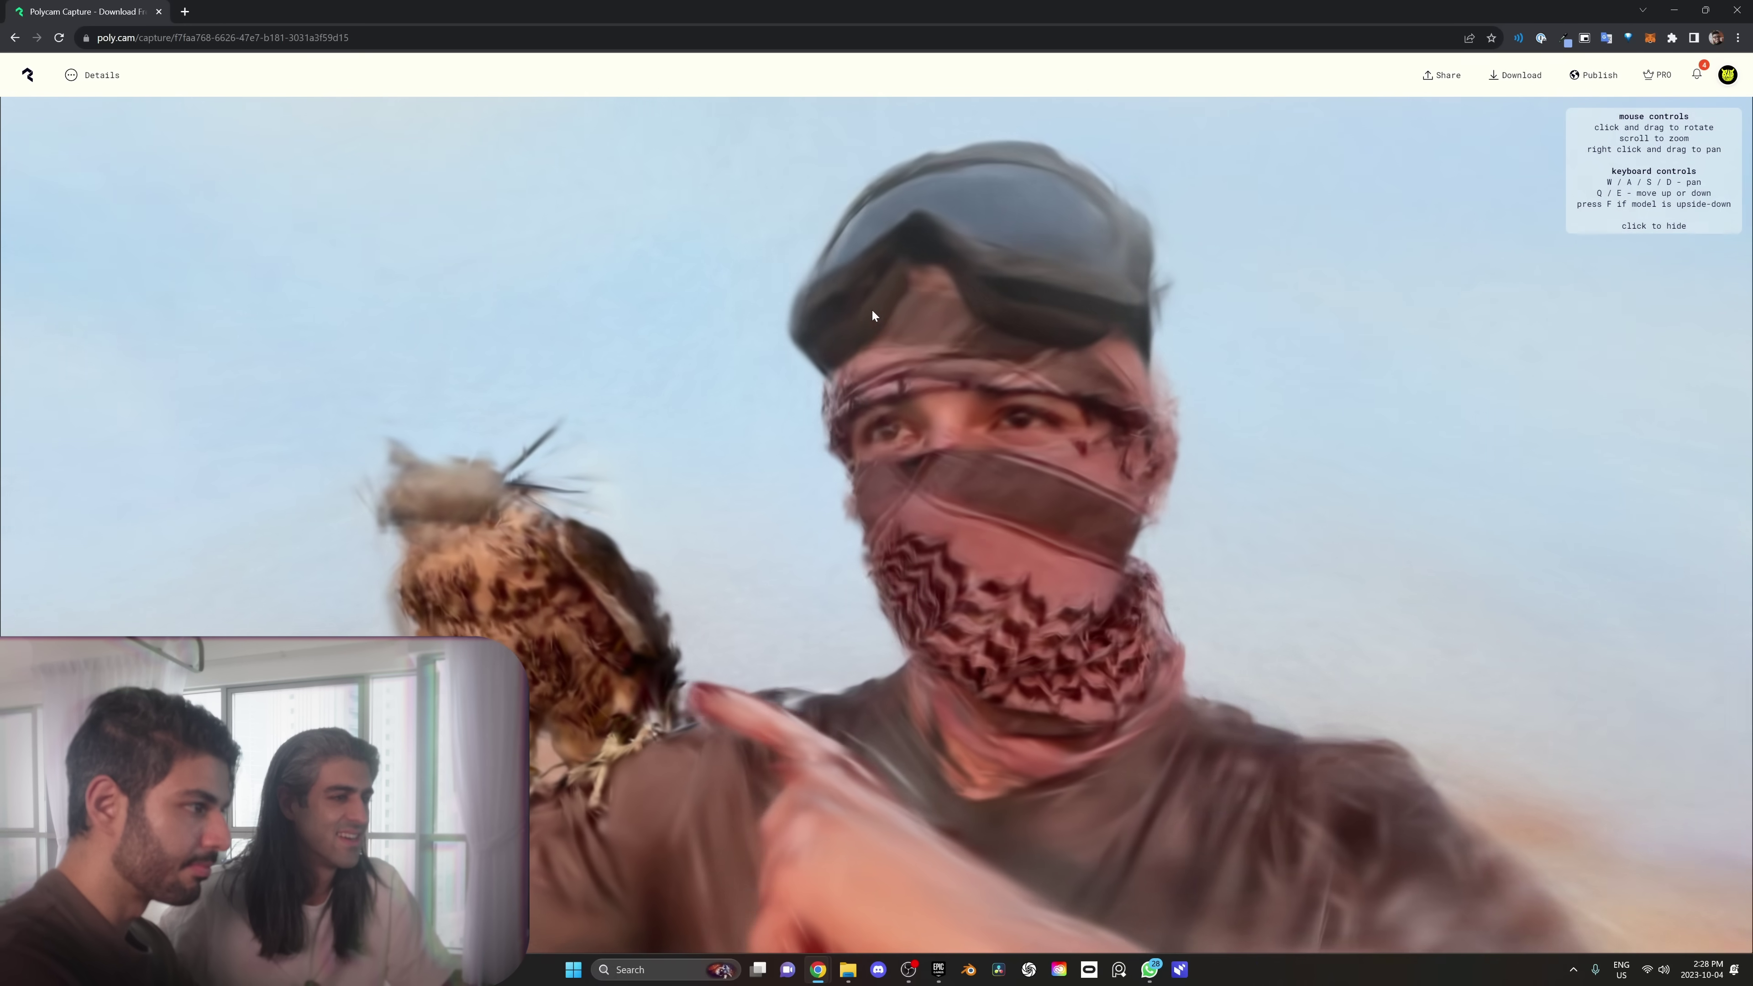
drag(871, 309, 1009, 322)
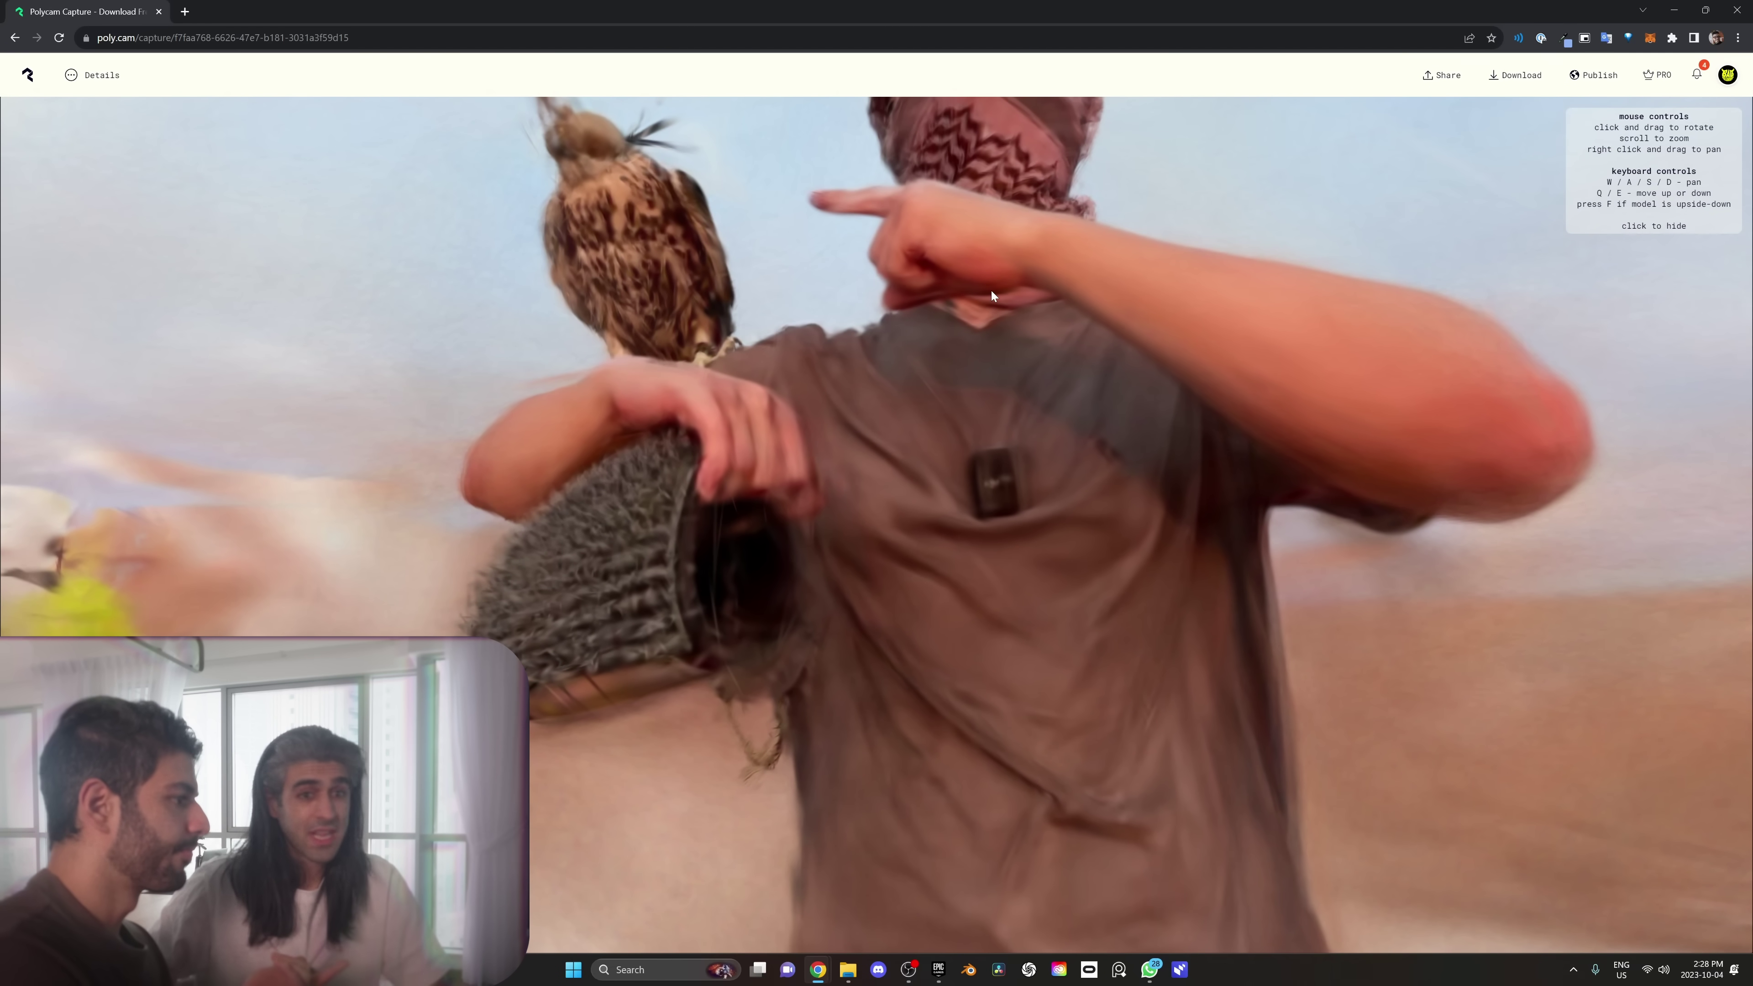
drag(986, 245, 1070, 206)
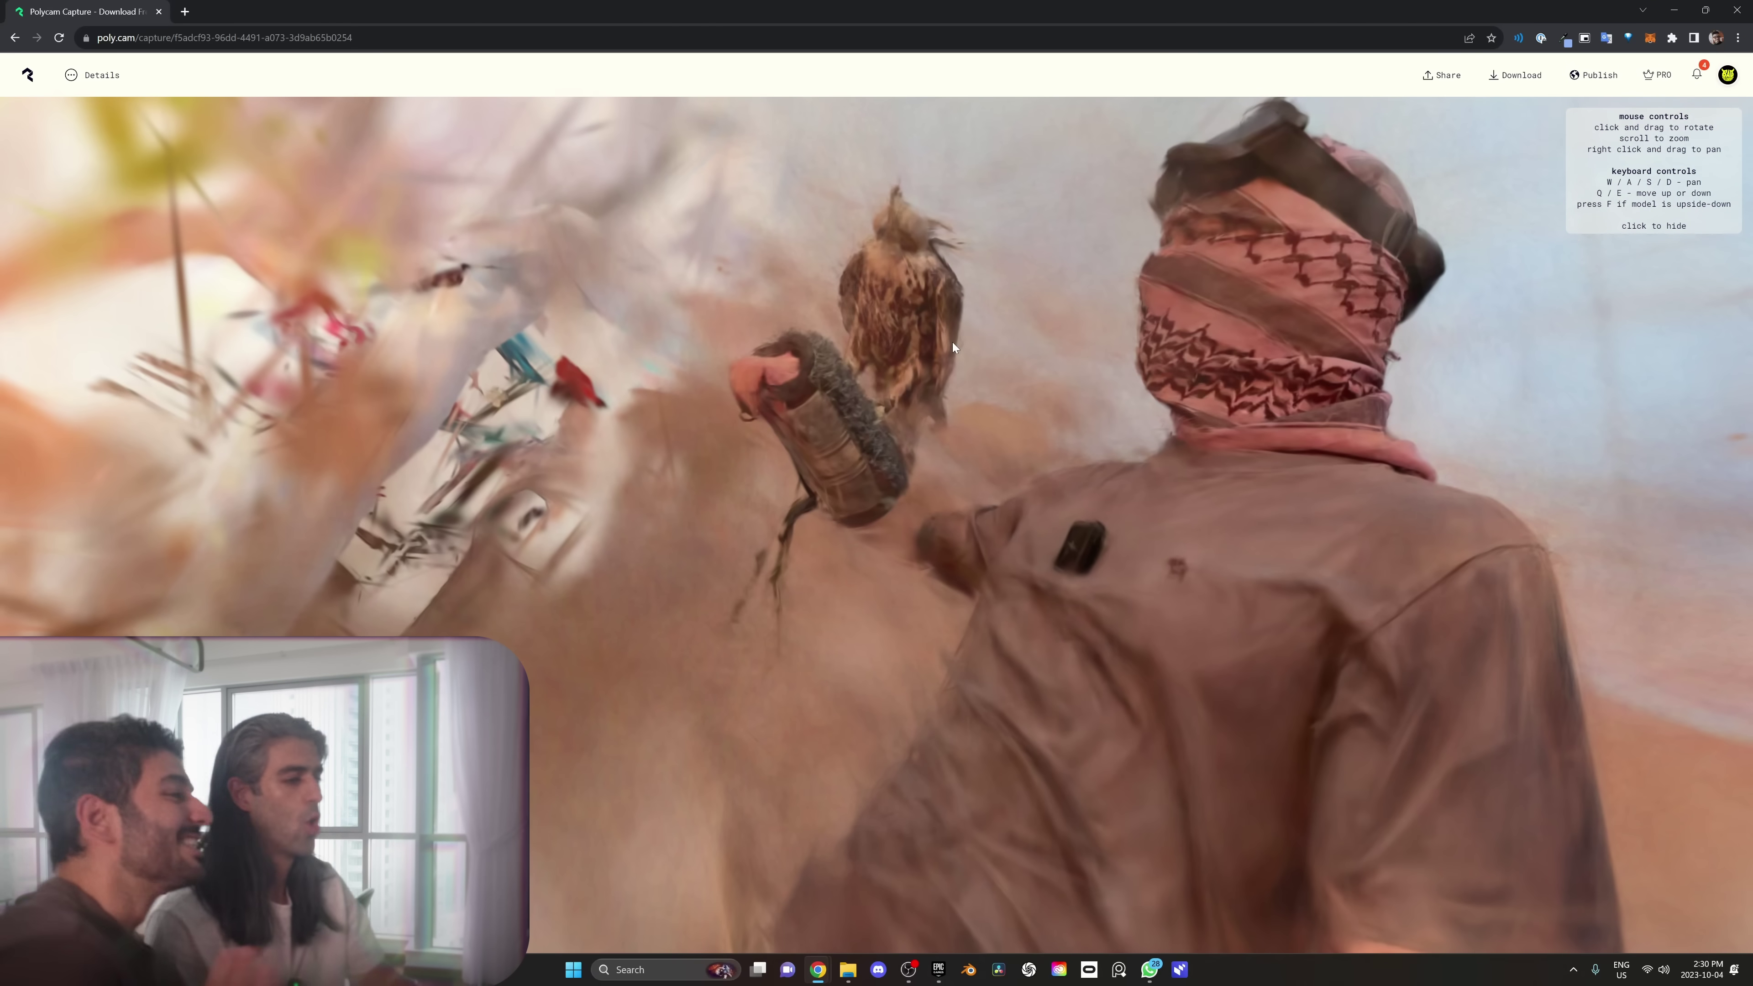
Inspect the splat of the man with outstretched arm holding the falcon and export it as a Splat PLY
drag(952, 343, 1180, 338)
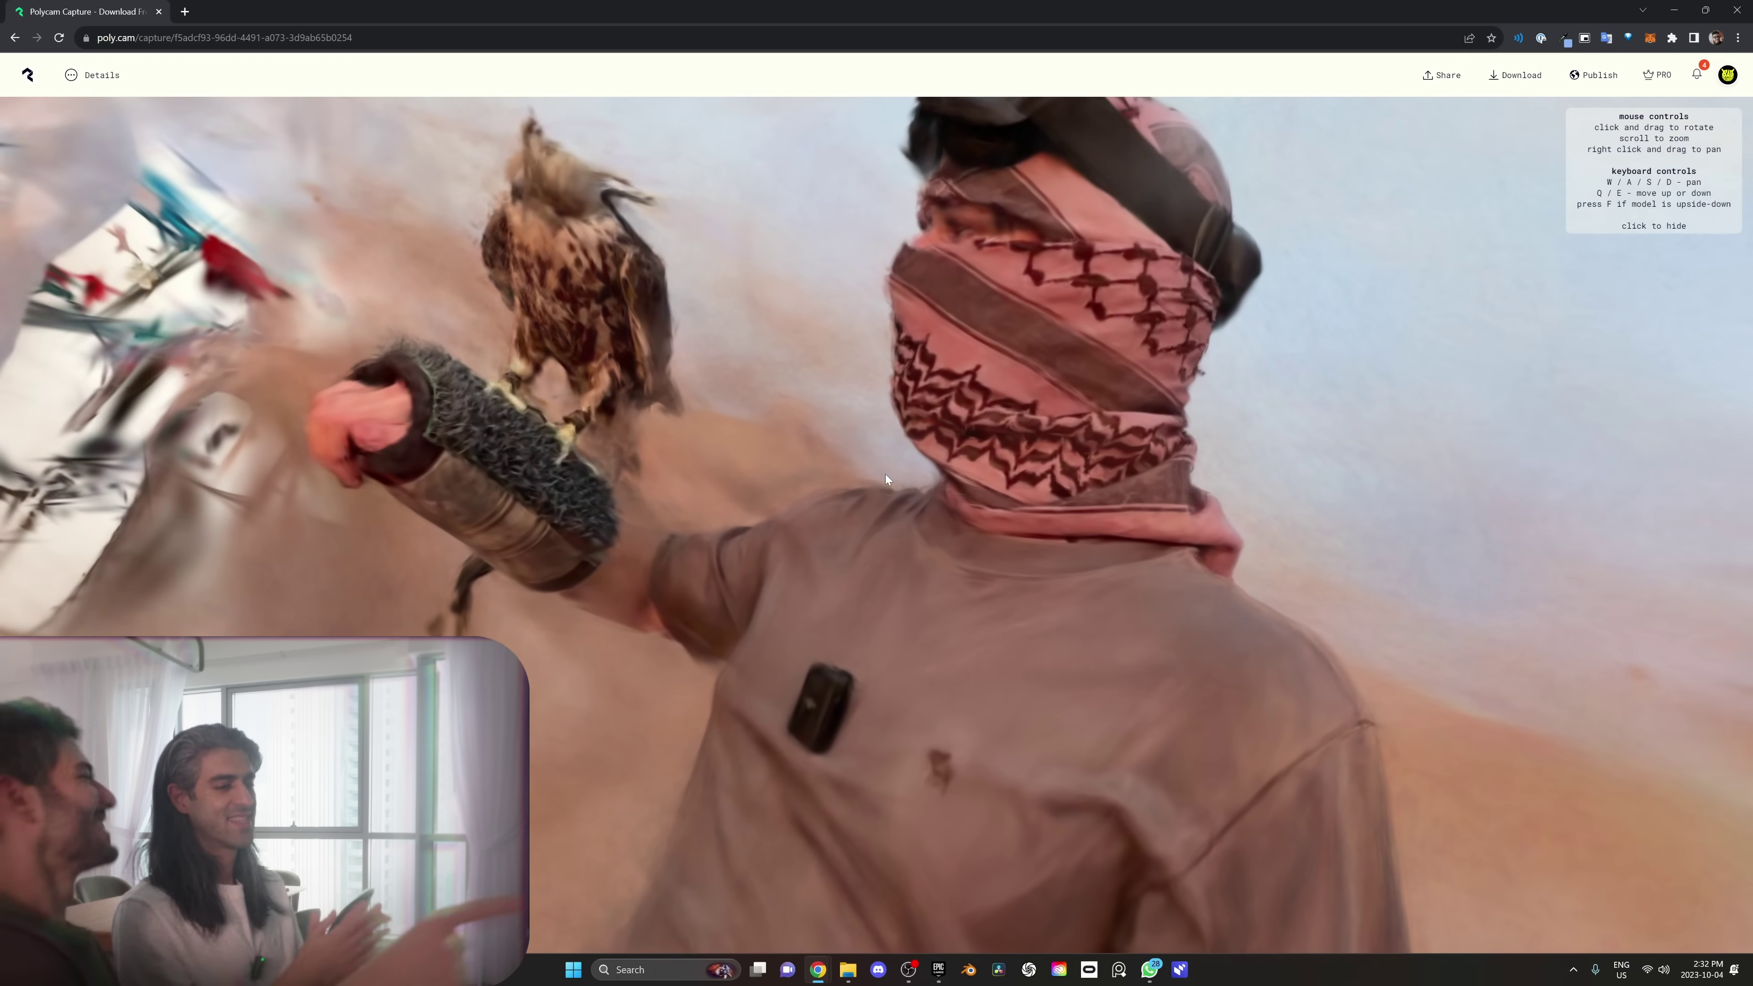
drag(886, 478, 919, 395)
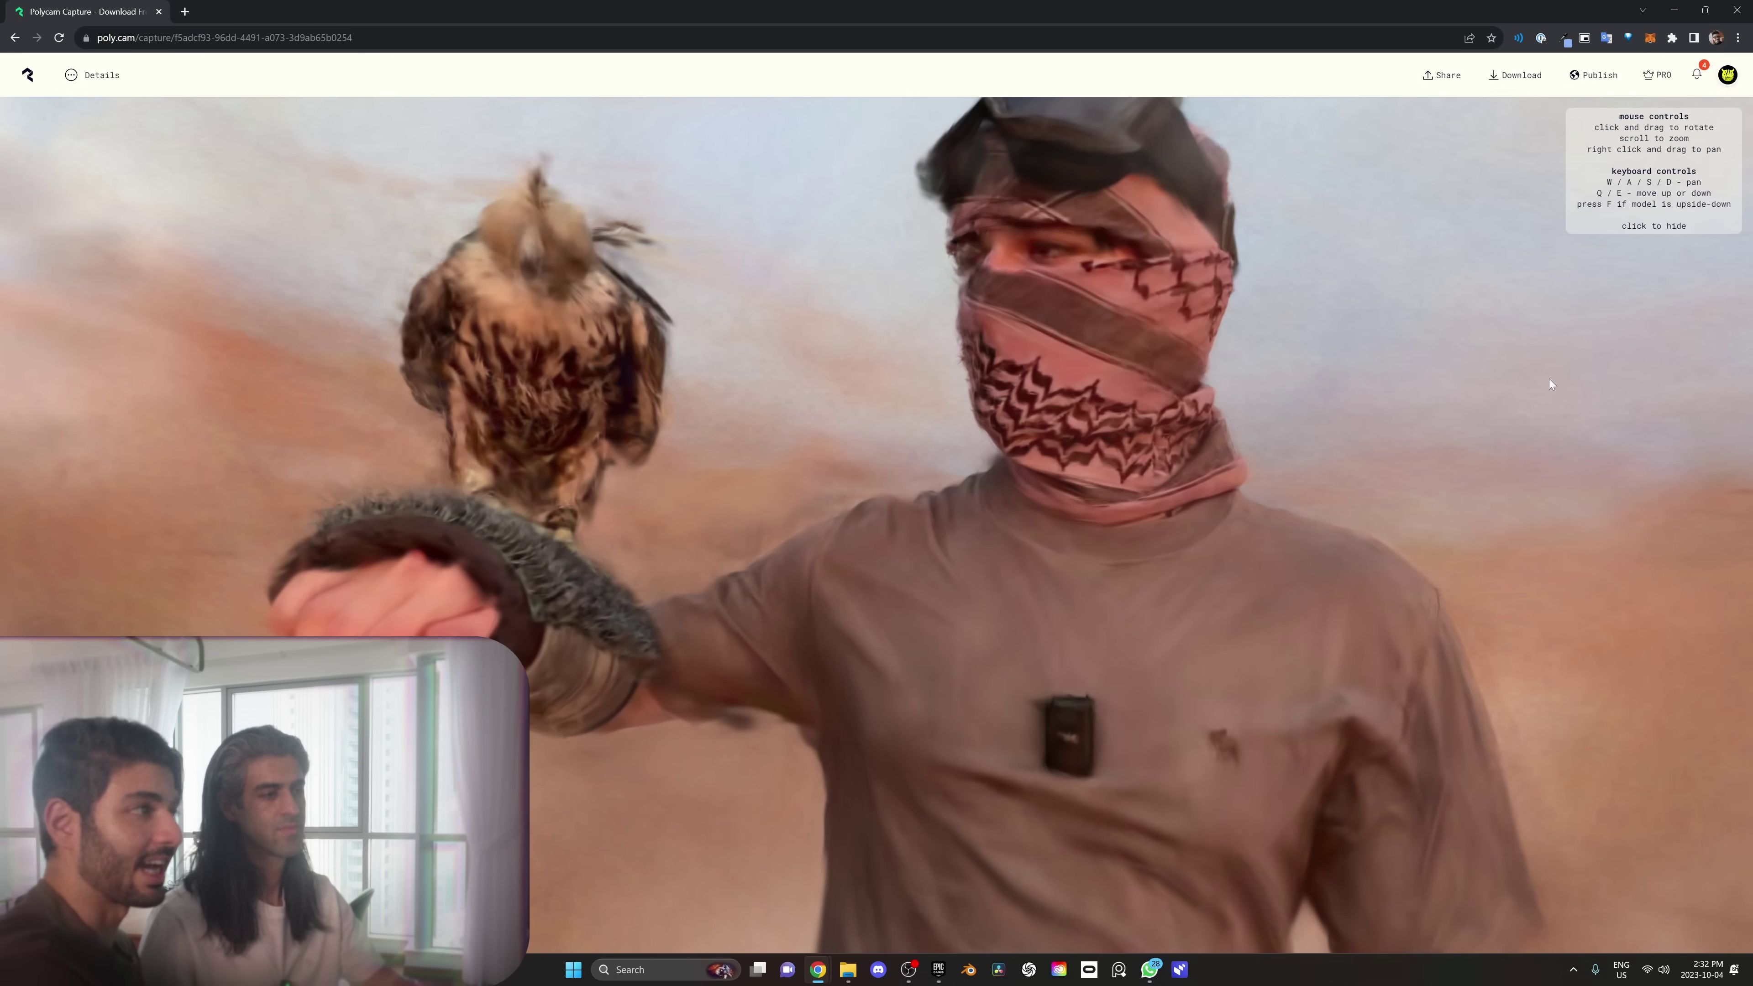
click(1505, 84)
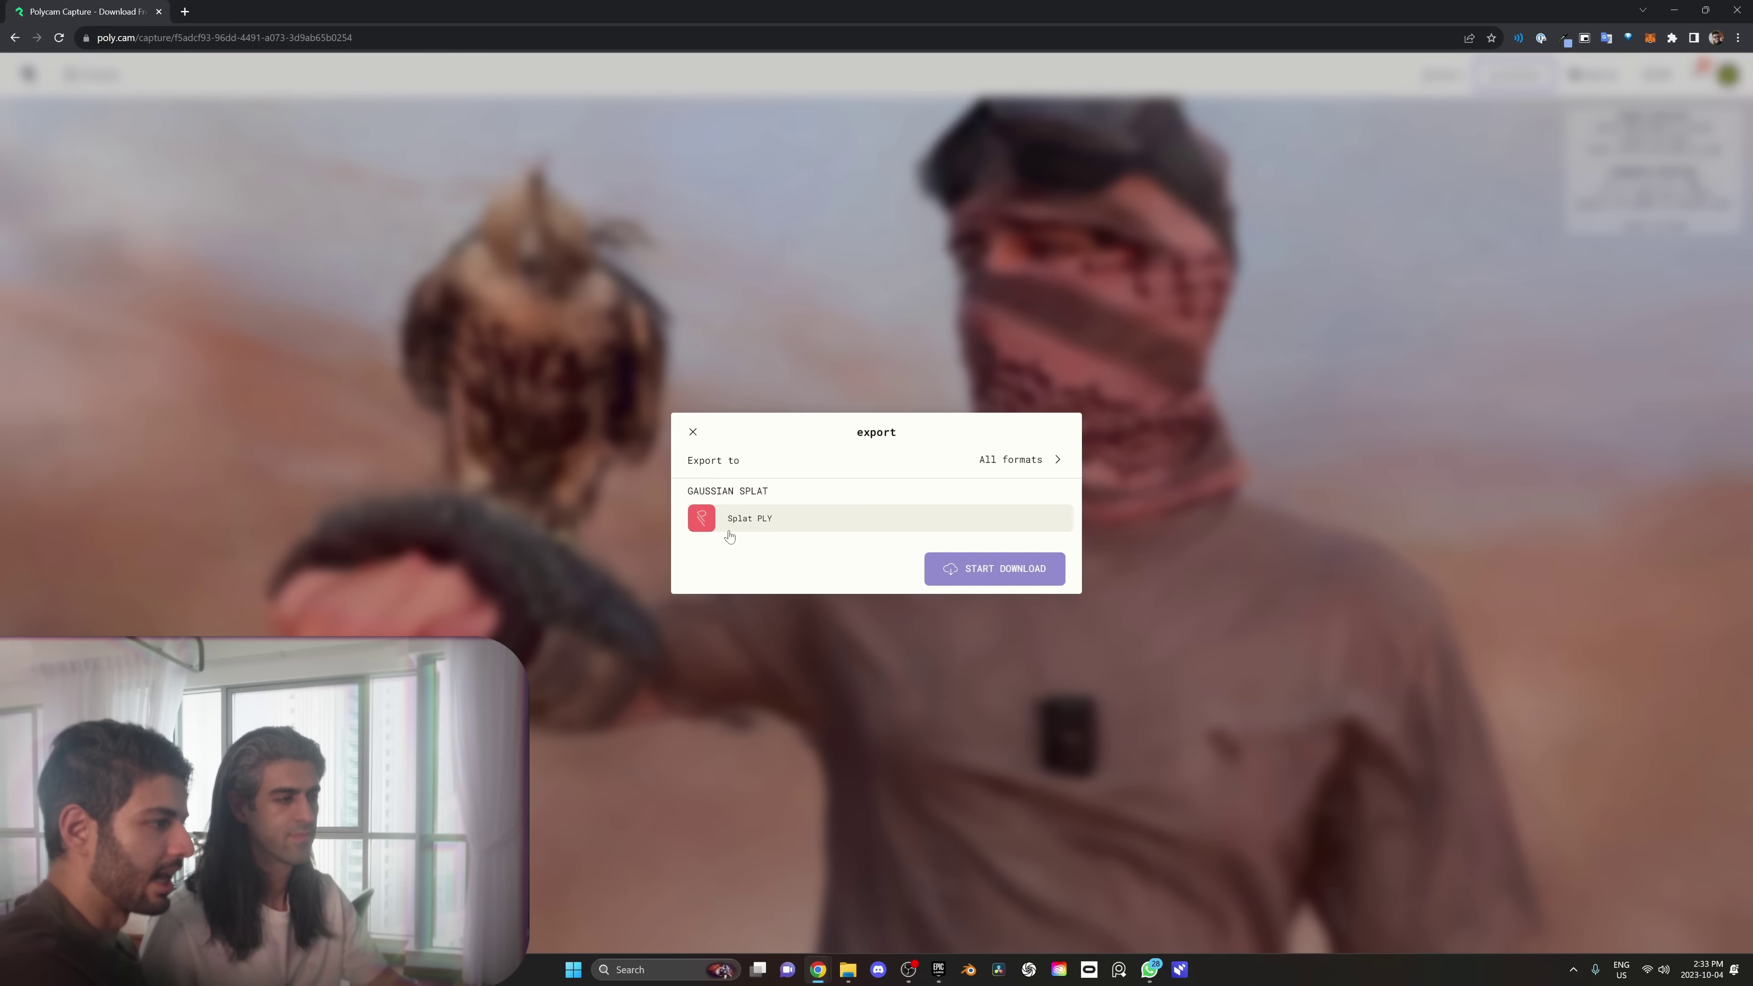
click(746, 524)
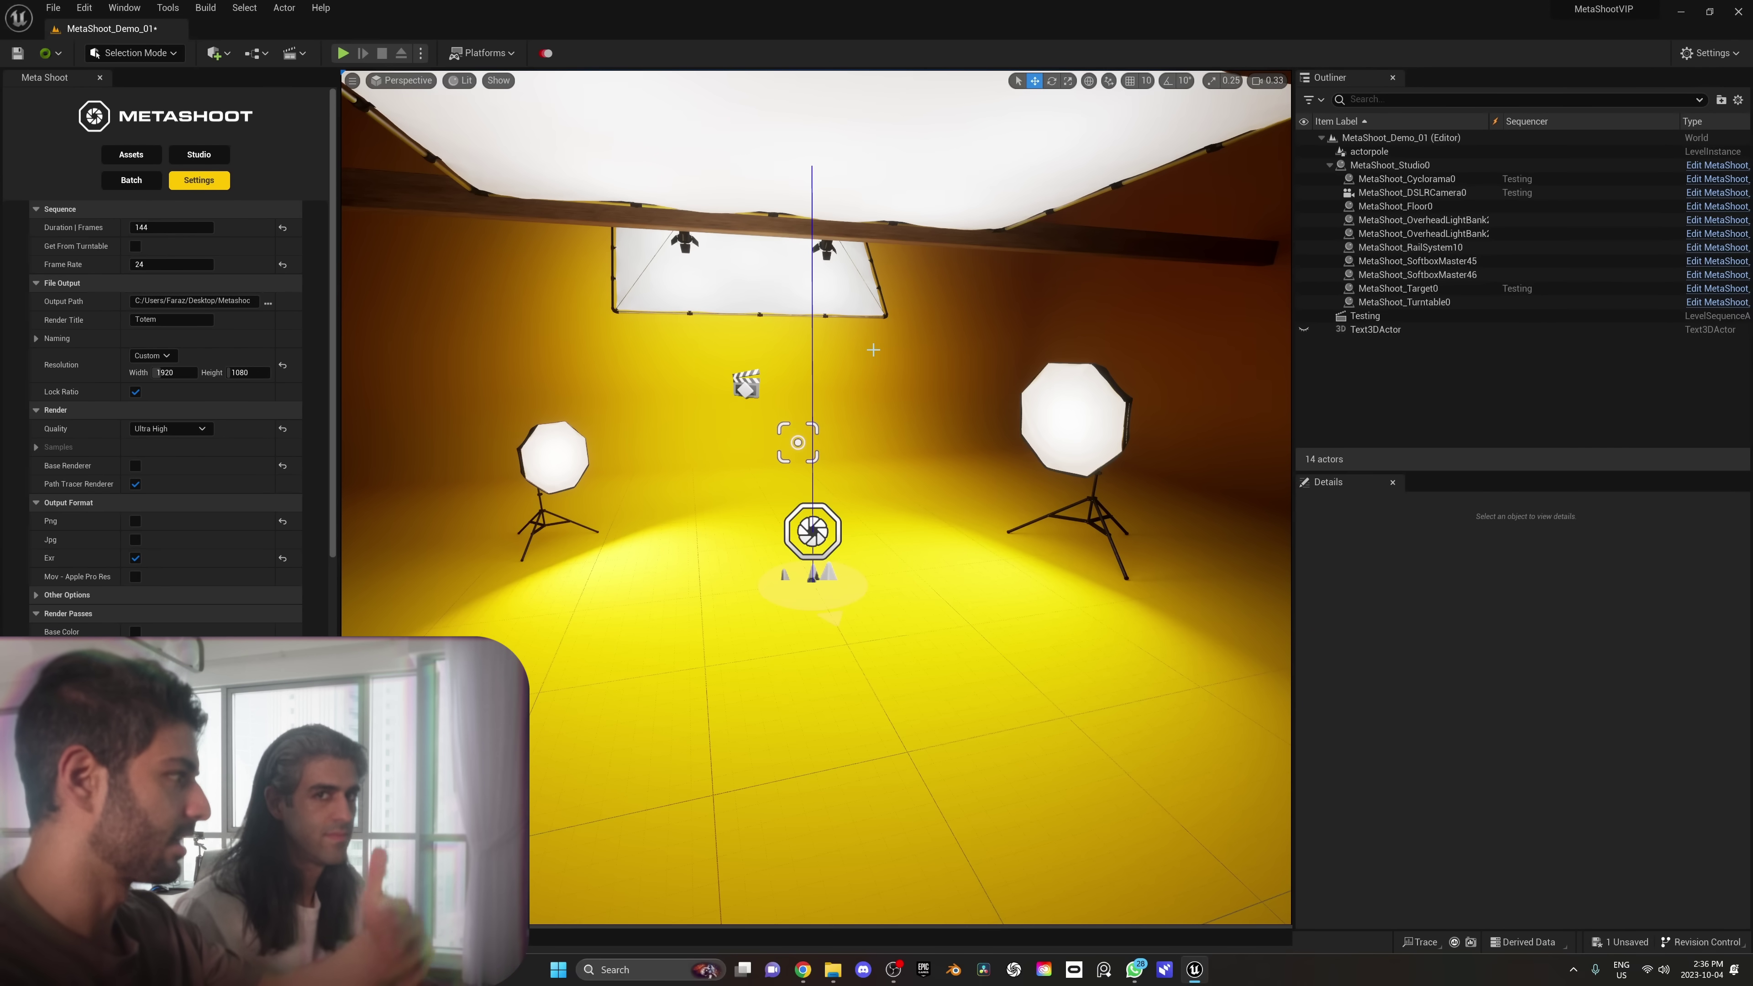
Try out the MetaShoot studio presets one after another and finish by applying the yellow studio
click(216, 154)
click(217, 239)
click(125, 250)
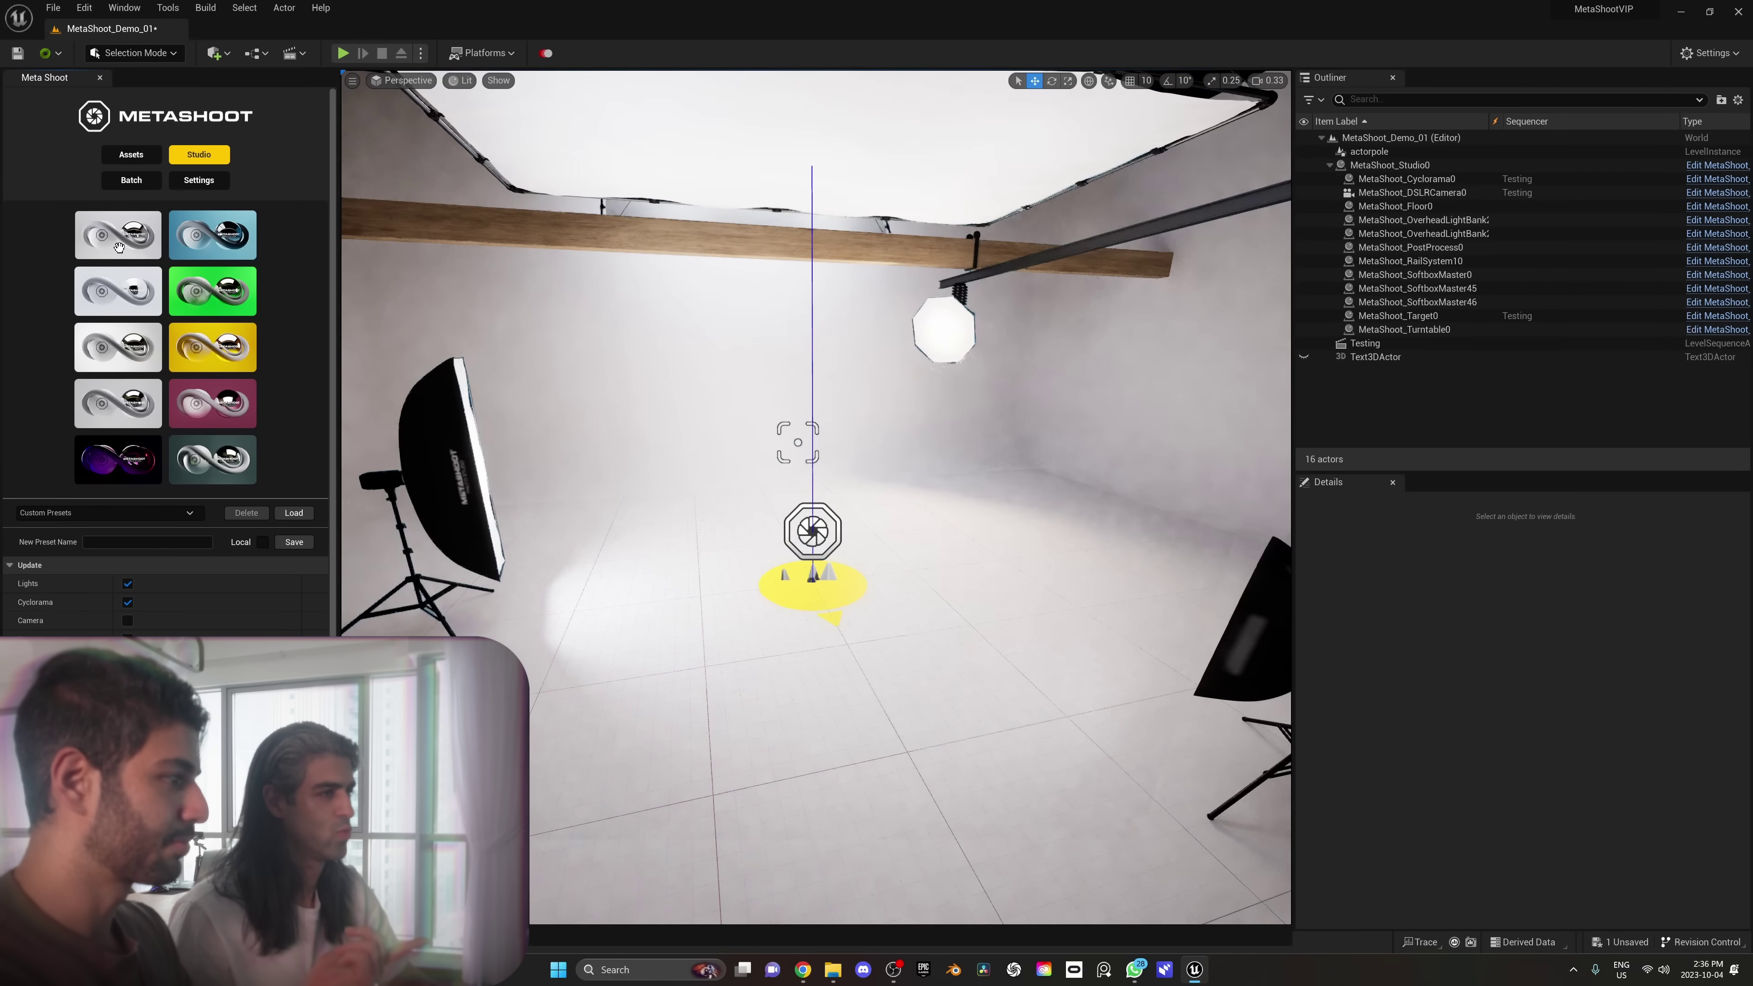
click(231, 302)
click(118, 291)
click(118, 347)
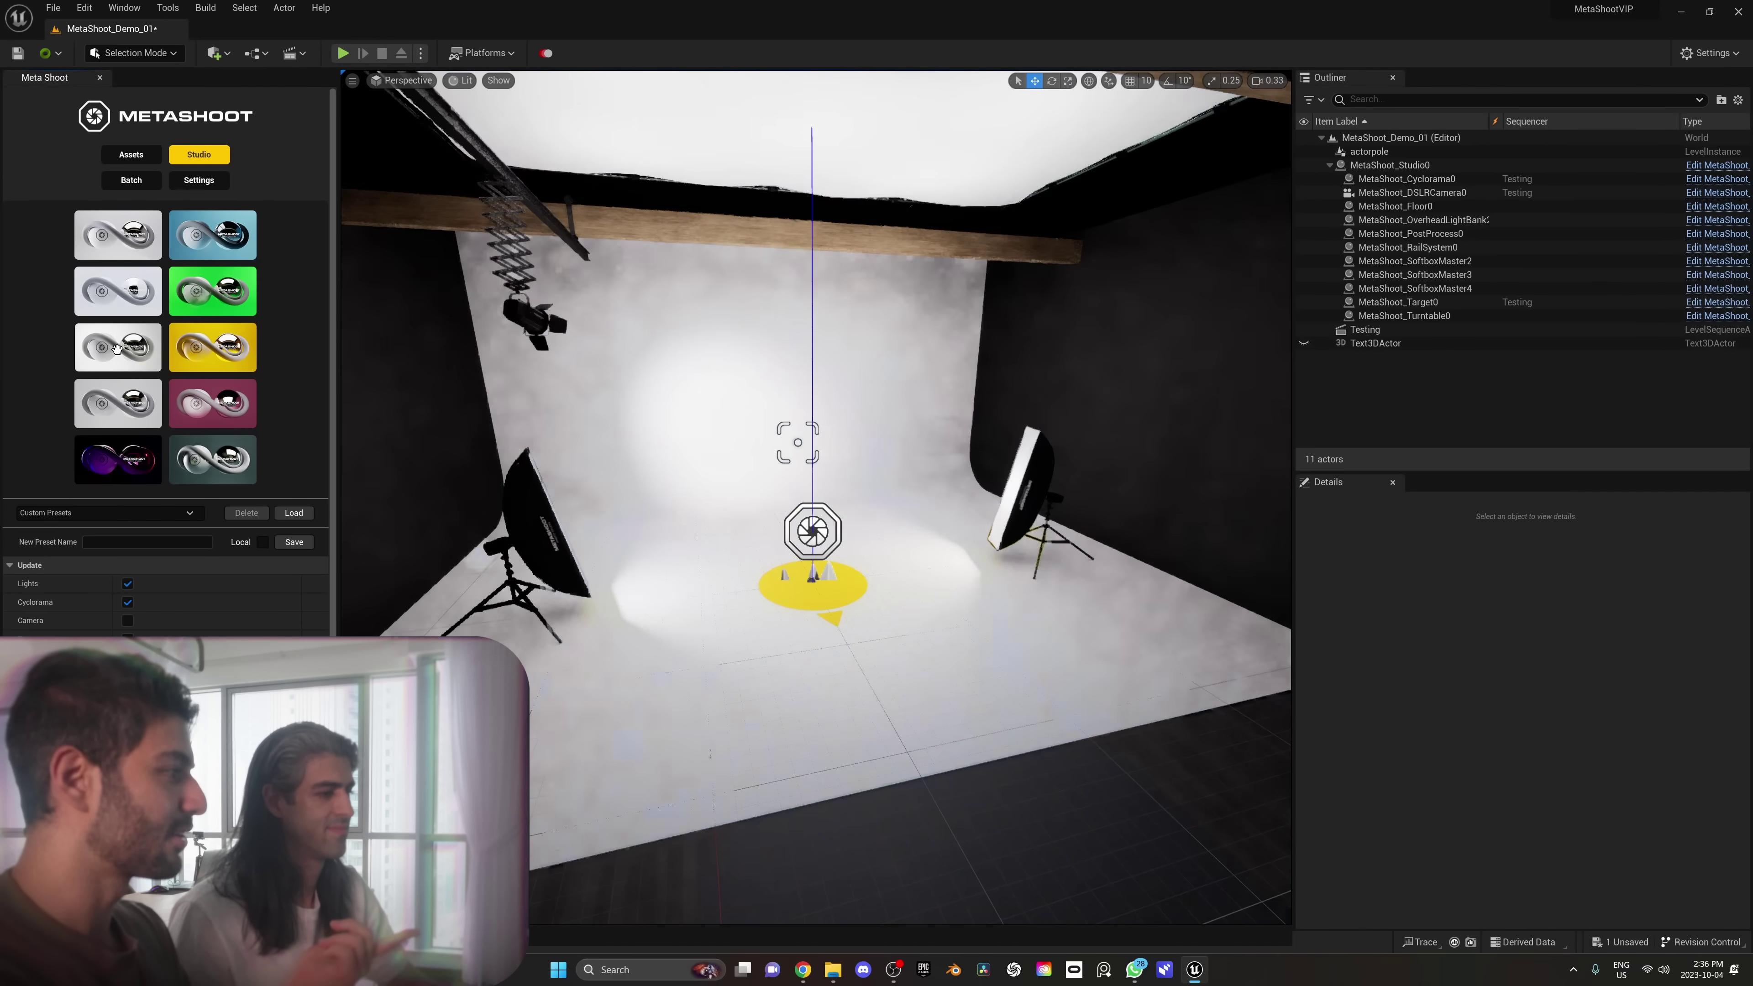
click(191, 359)
click(119, 404)
click(213, 403)
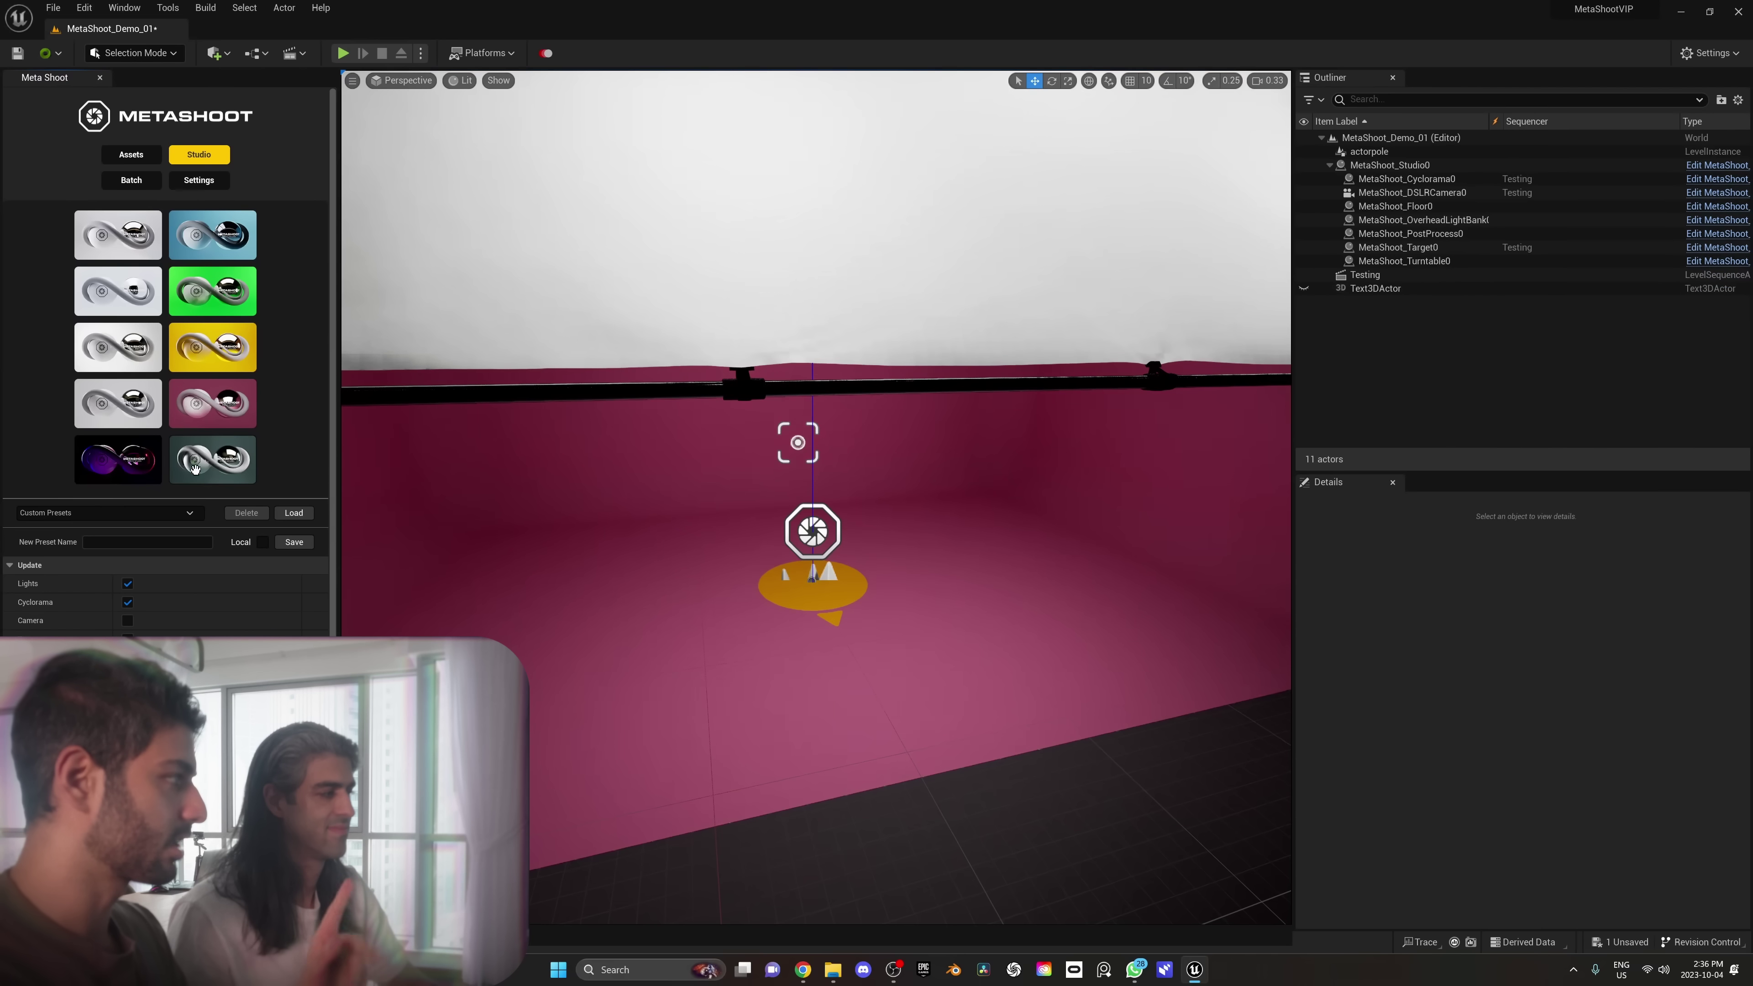
click(212, 459)
click(118, 459)
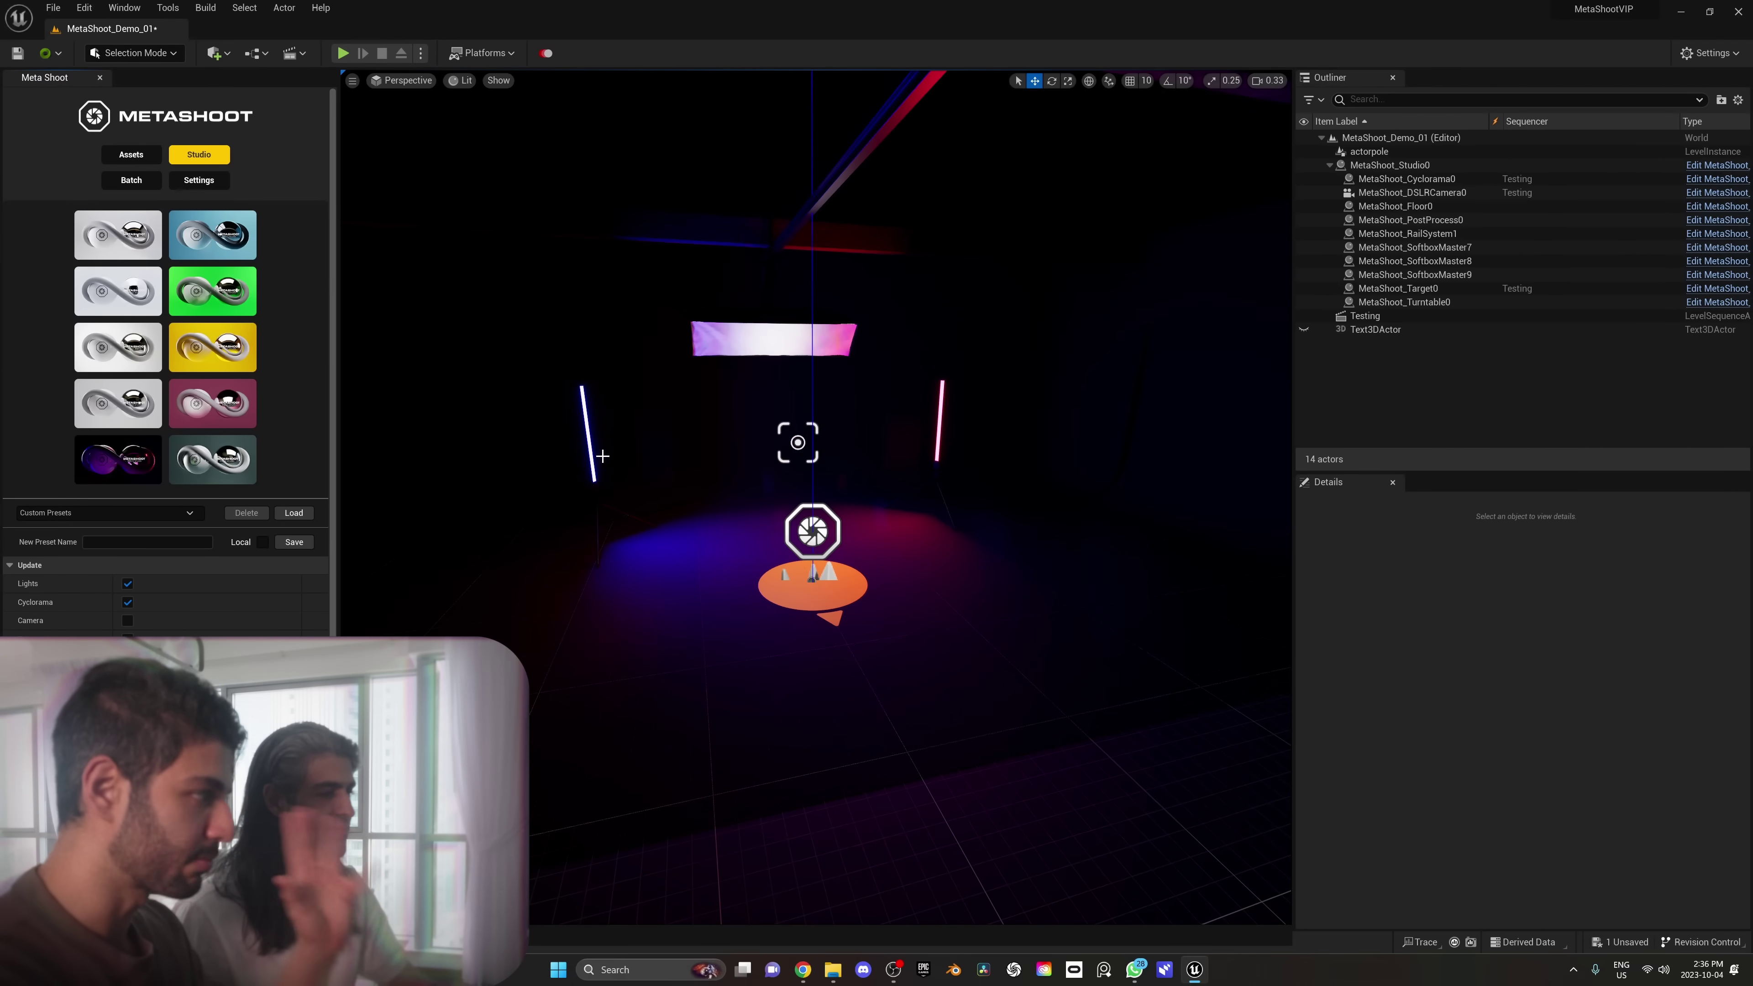
click(236, 346)
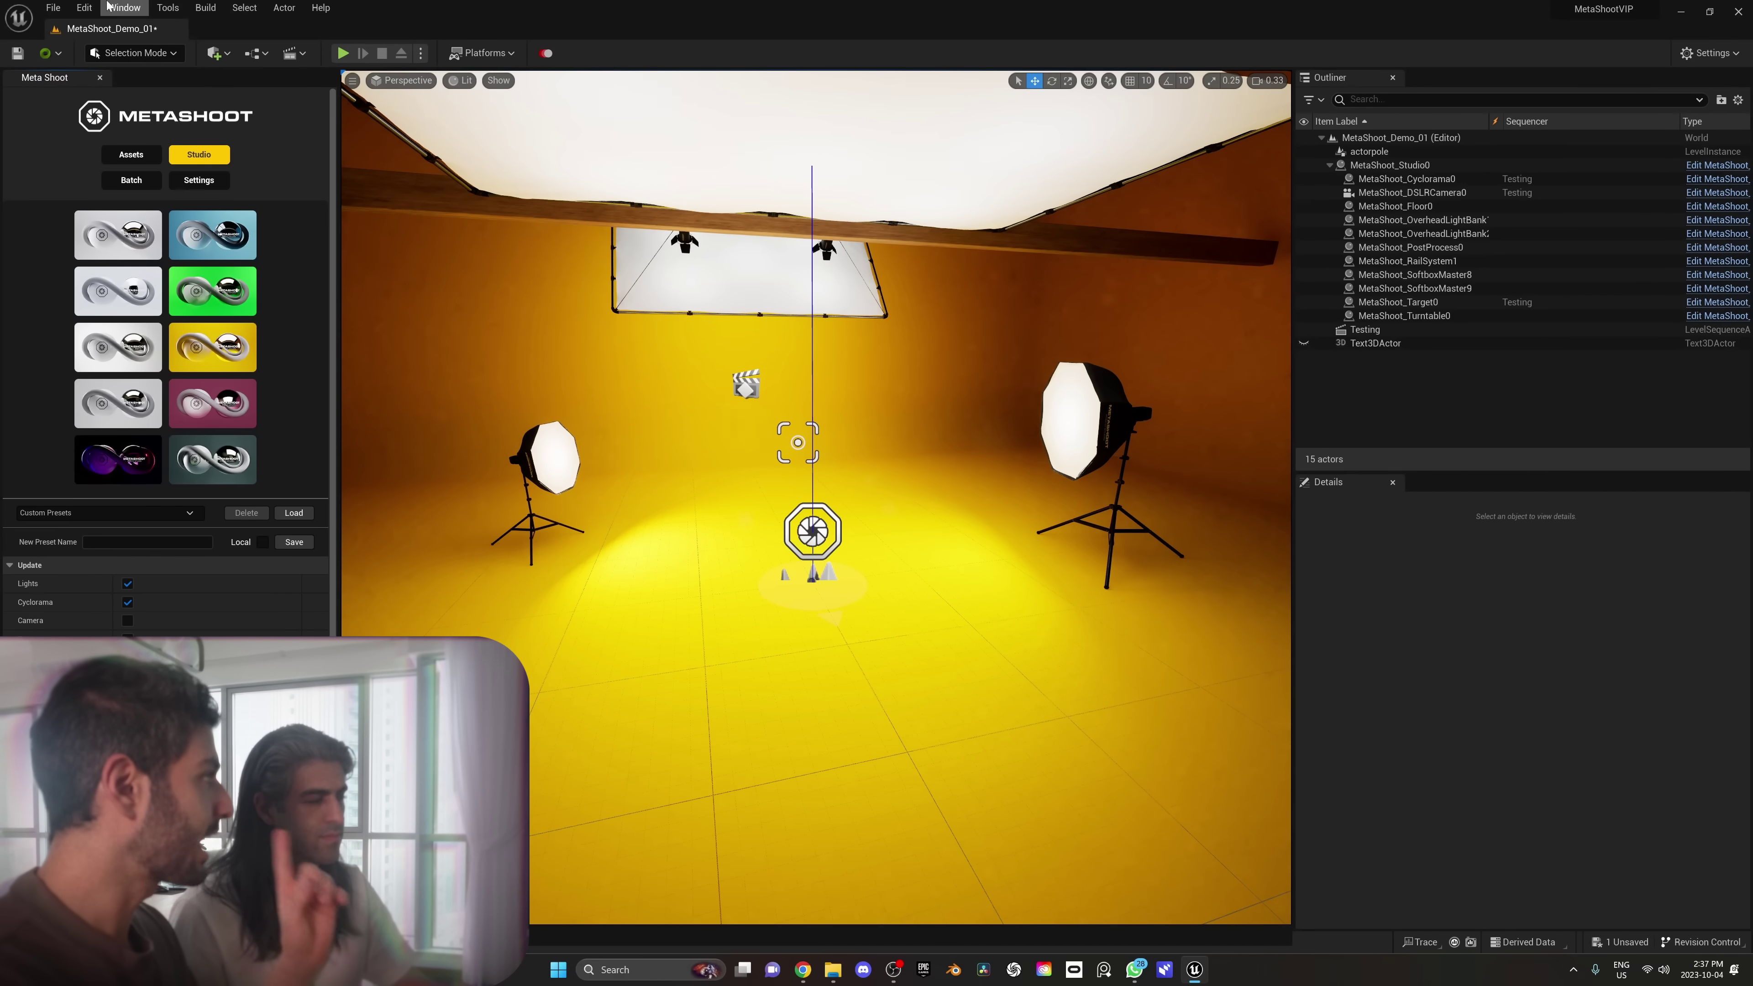
Import the Gaussian splat file splat (3).ply from the Downloads folder into the MetaShoot studio level
click(84, 8)
click(173, 223)
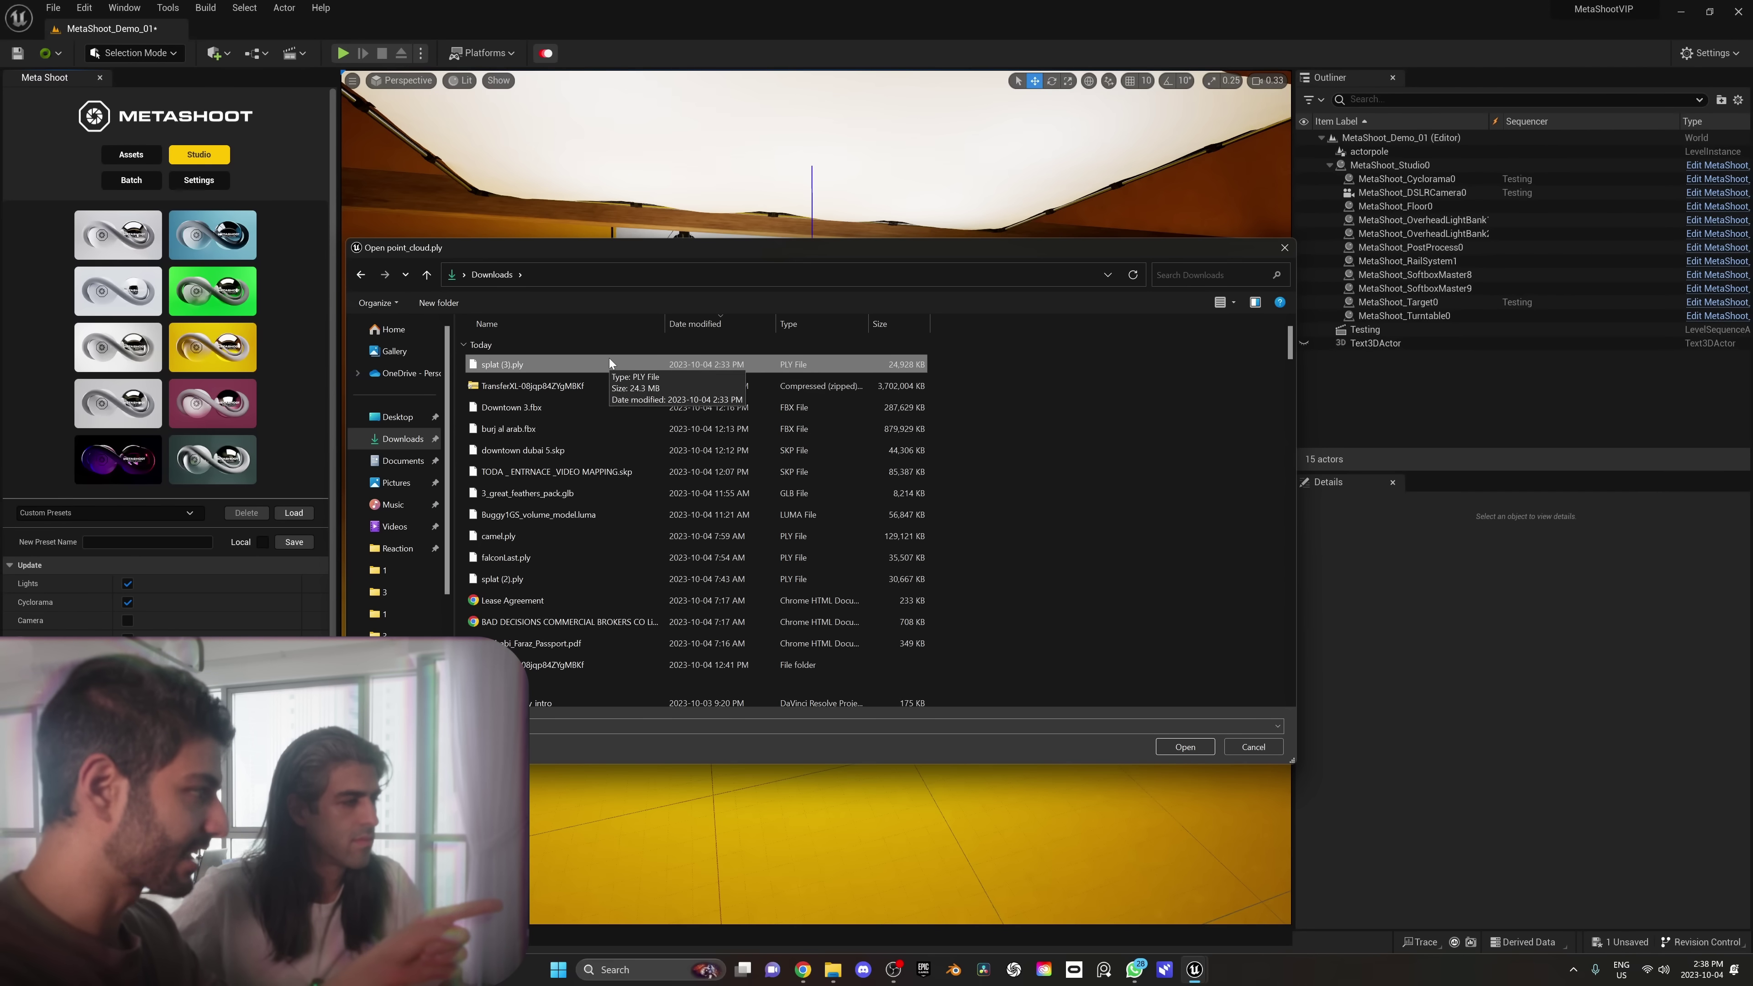
double_click(609, 364)
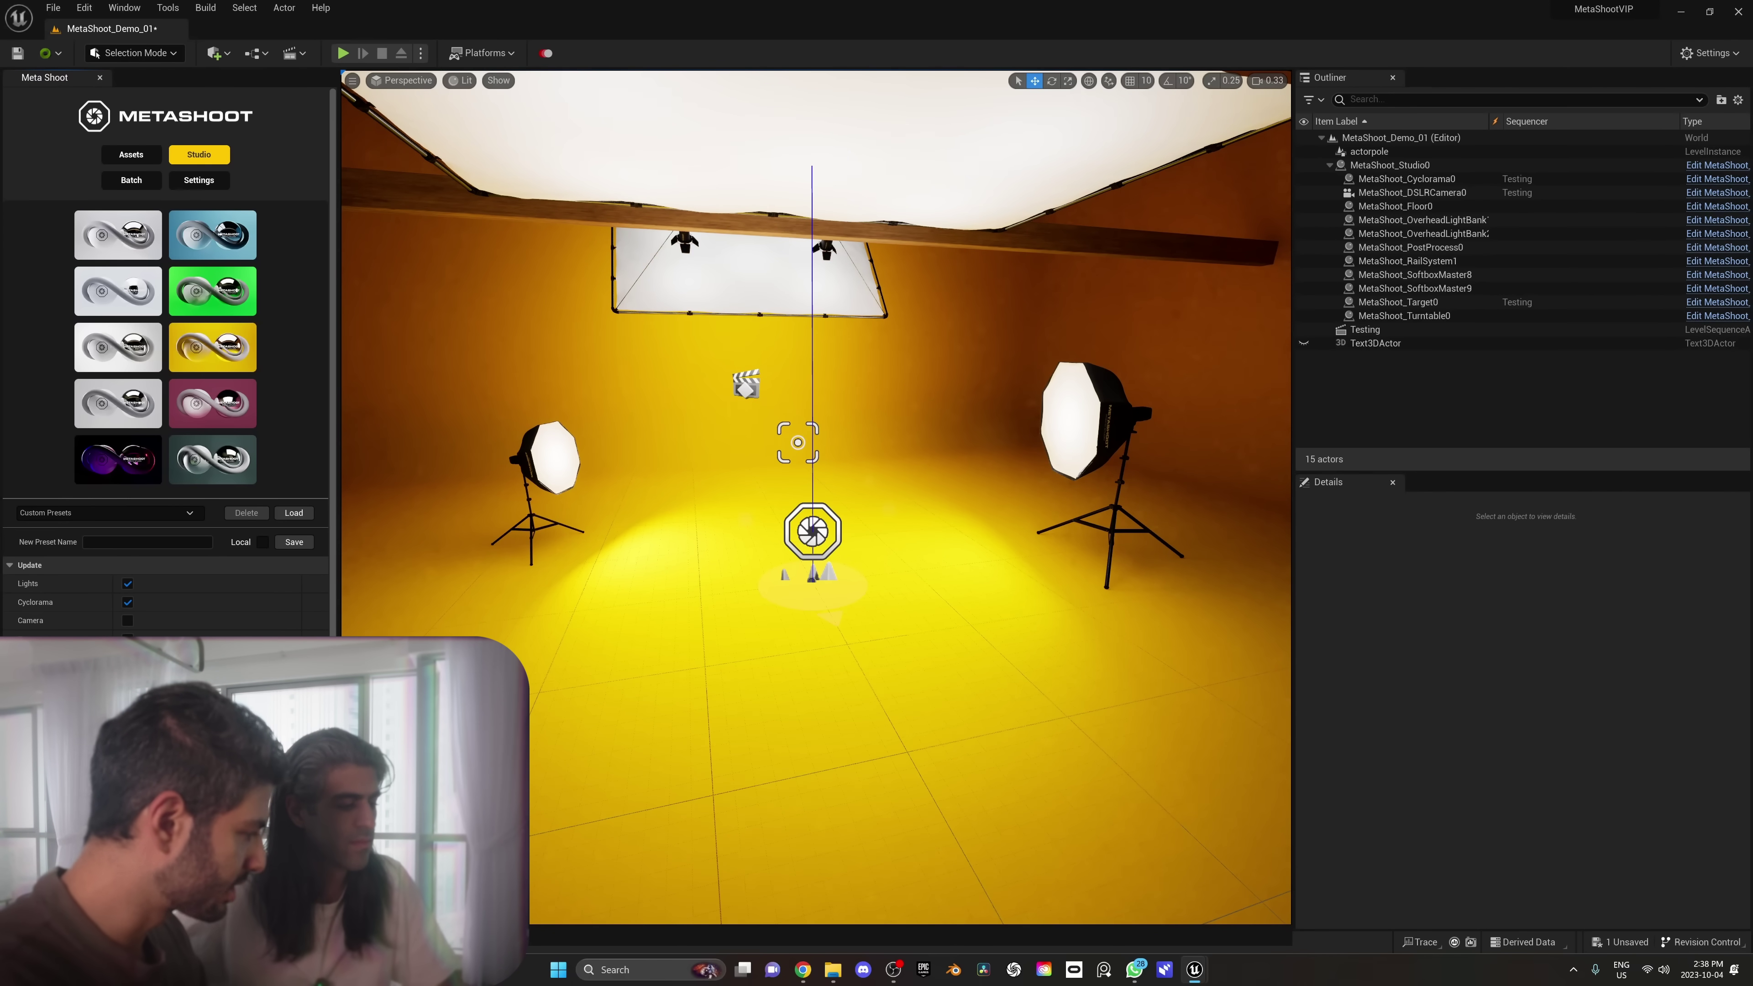
Place the BP_3D_Gaussians_Users1 splat in the yellow studio and rotate it so the man with the falcon stands upright
key(ctrl+space)
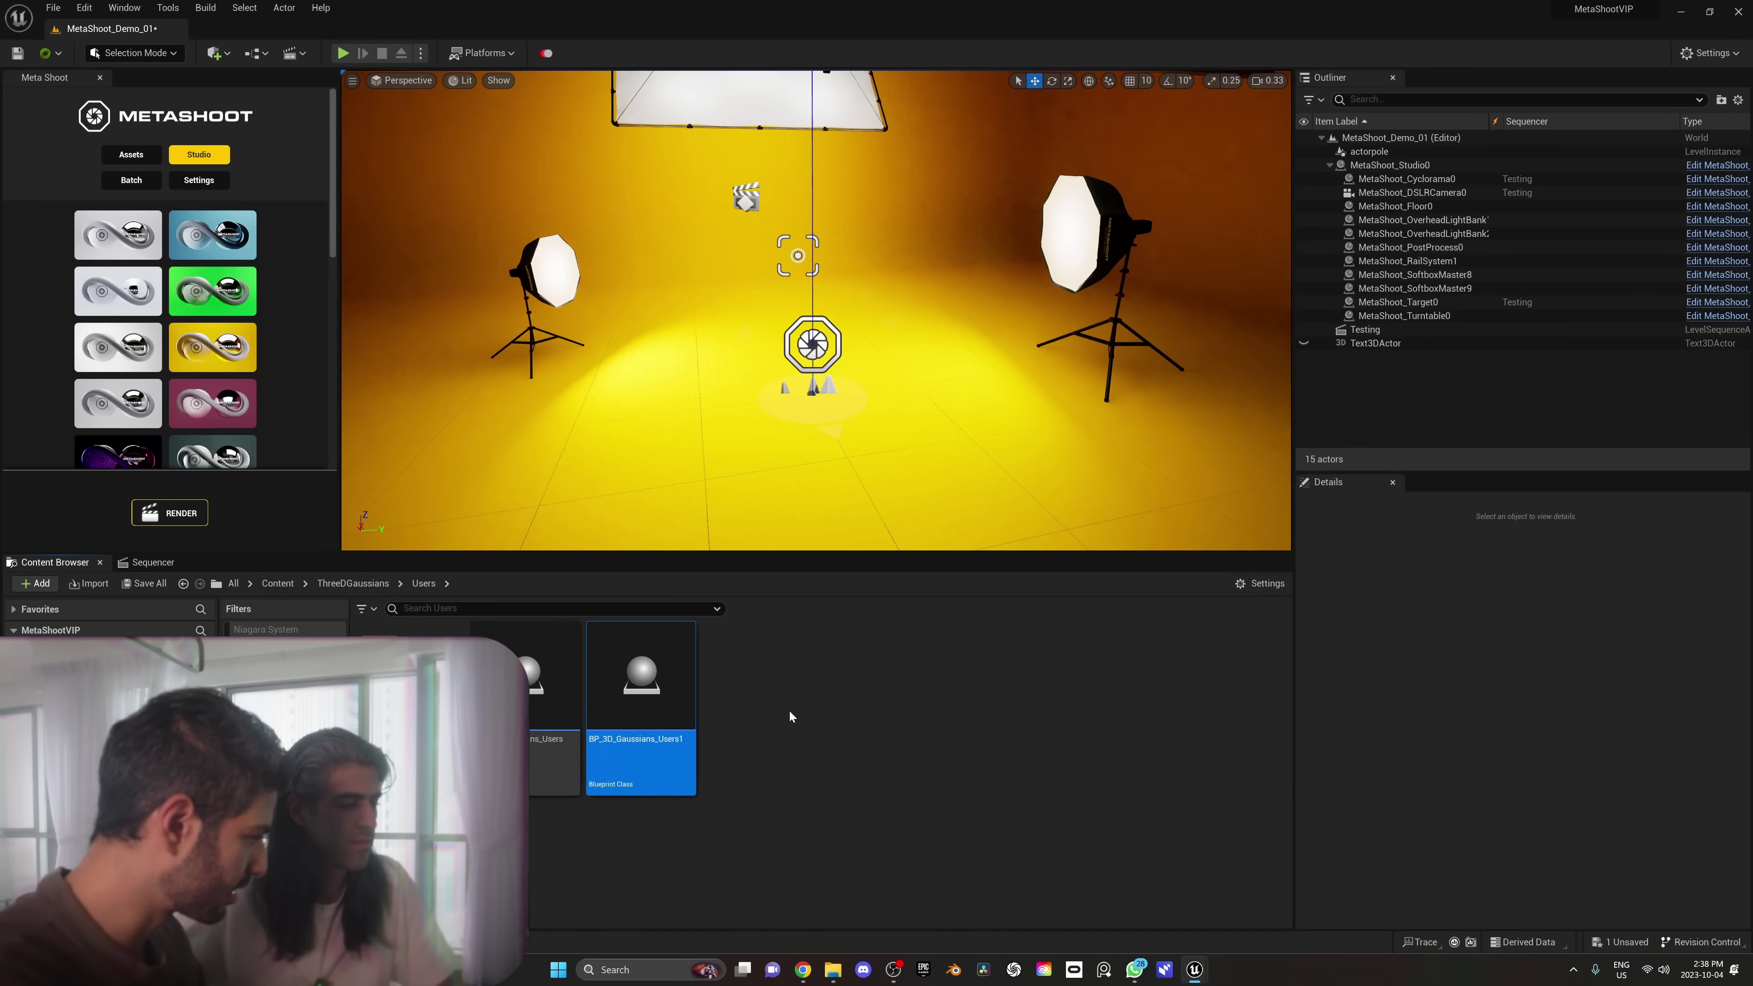
drag(625, 694, 811, 397)
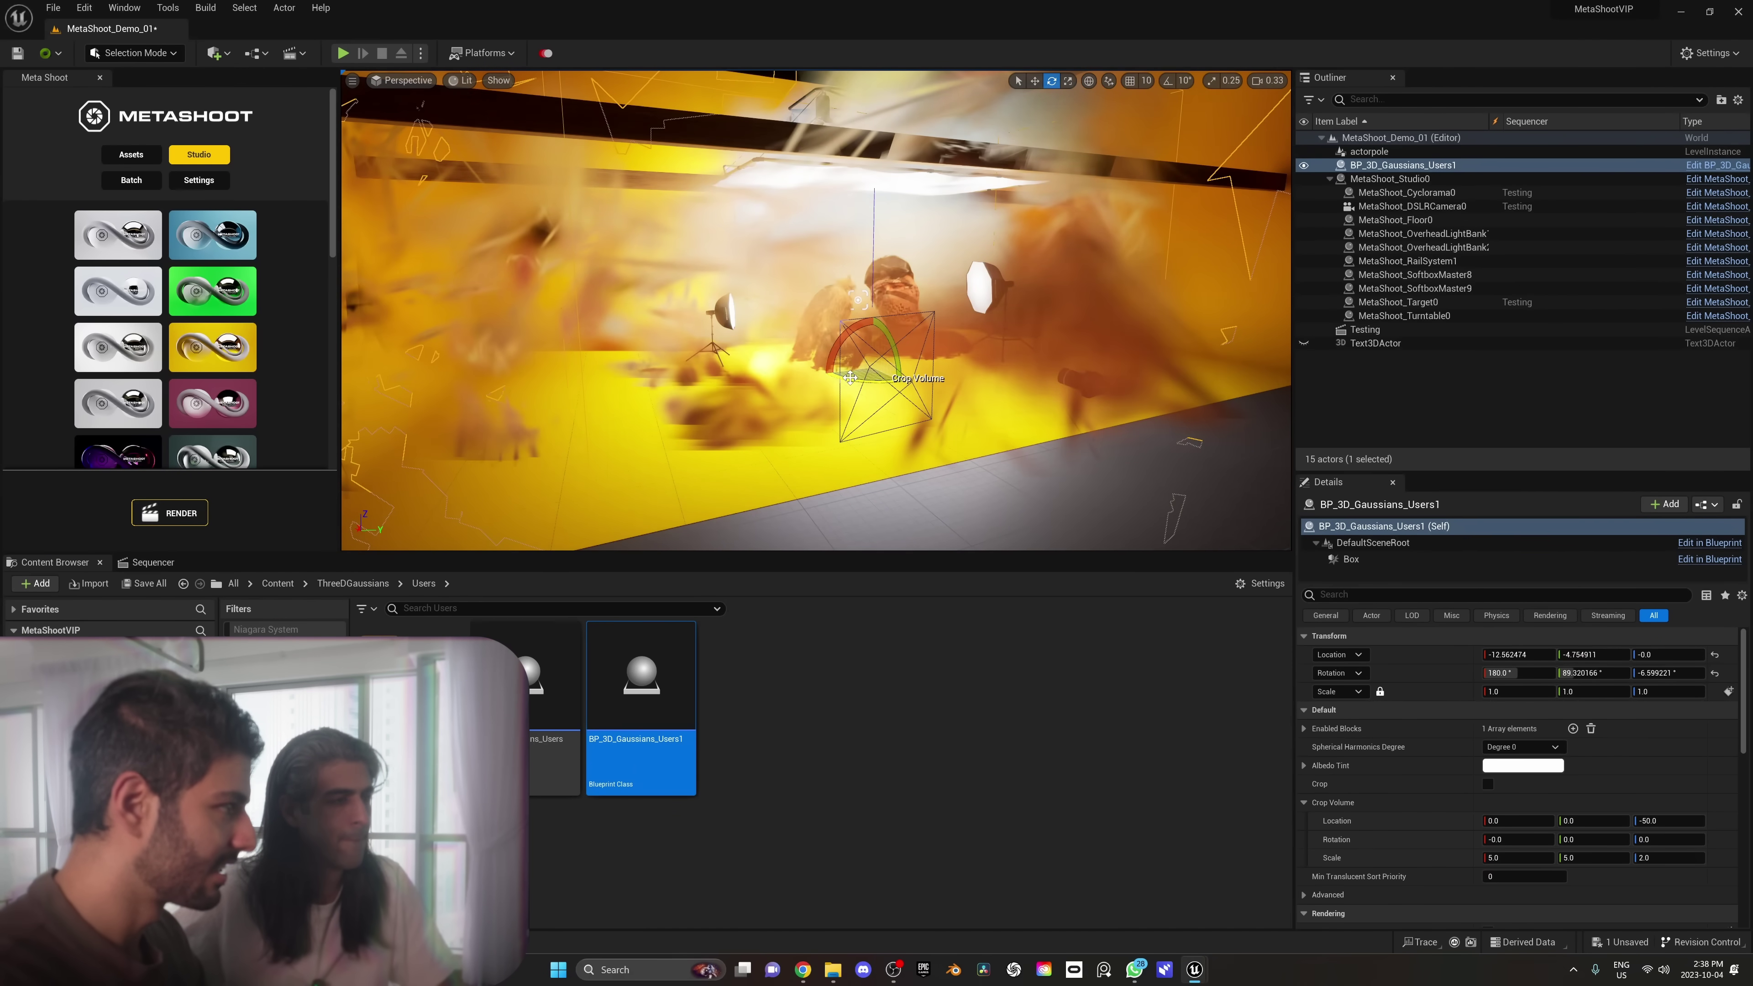
right_drag(850, 377, 857, 332)
drag(871, 328, 876, 313)
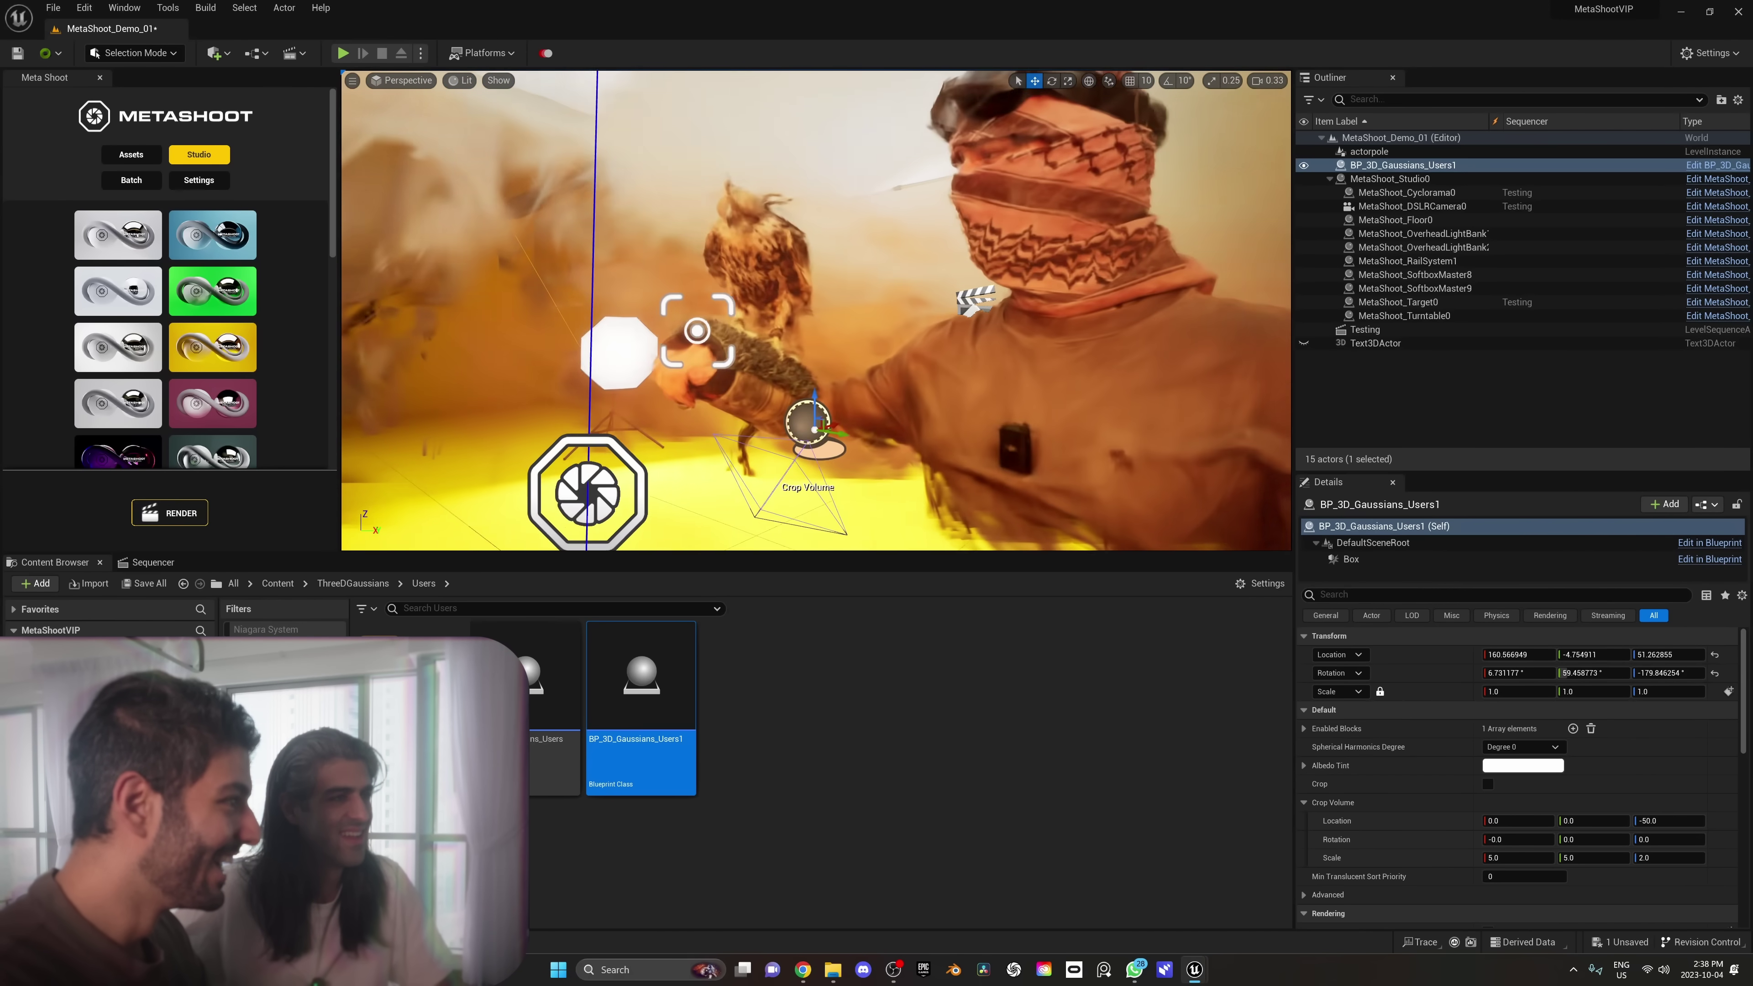
key(w)
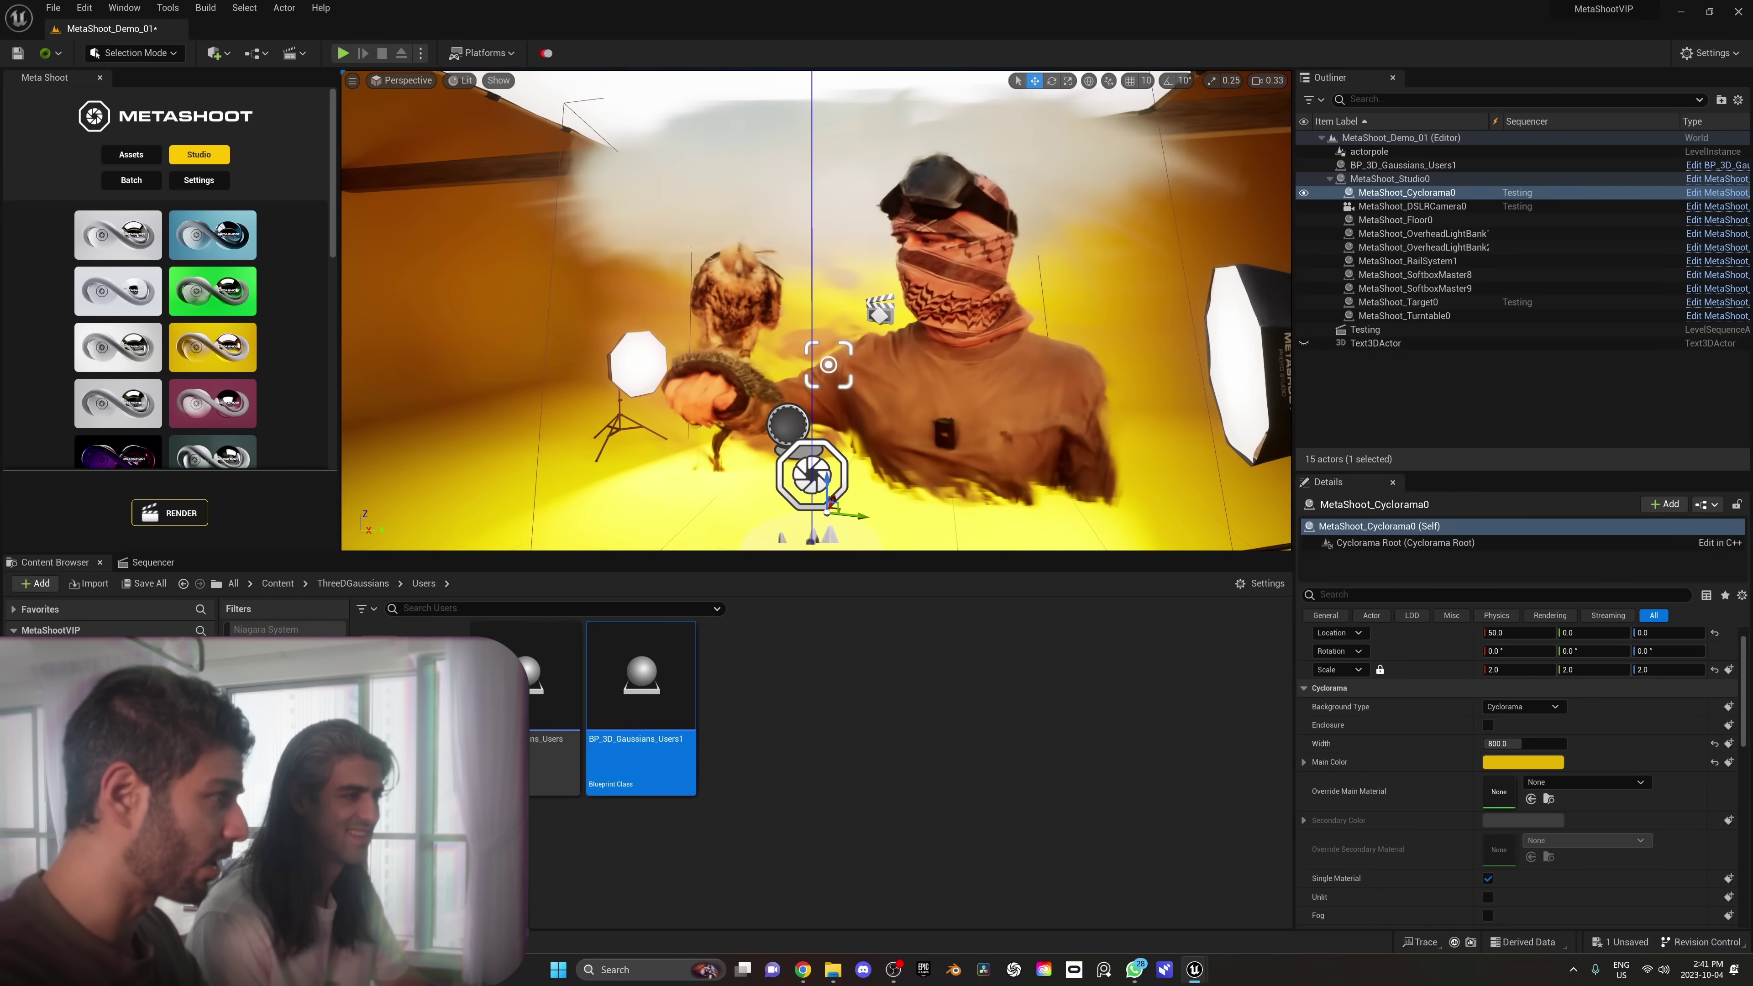
Compare the splat's Spherical Harmonics Degree settings Degree 3 and Degree 0, and leave it at Degree 3
right_drag(1212, 356, 1212, 357)
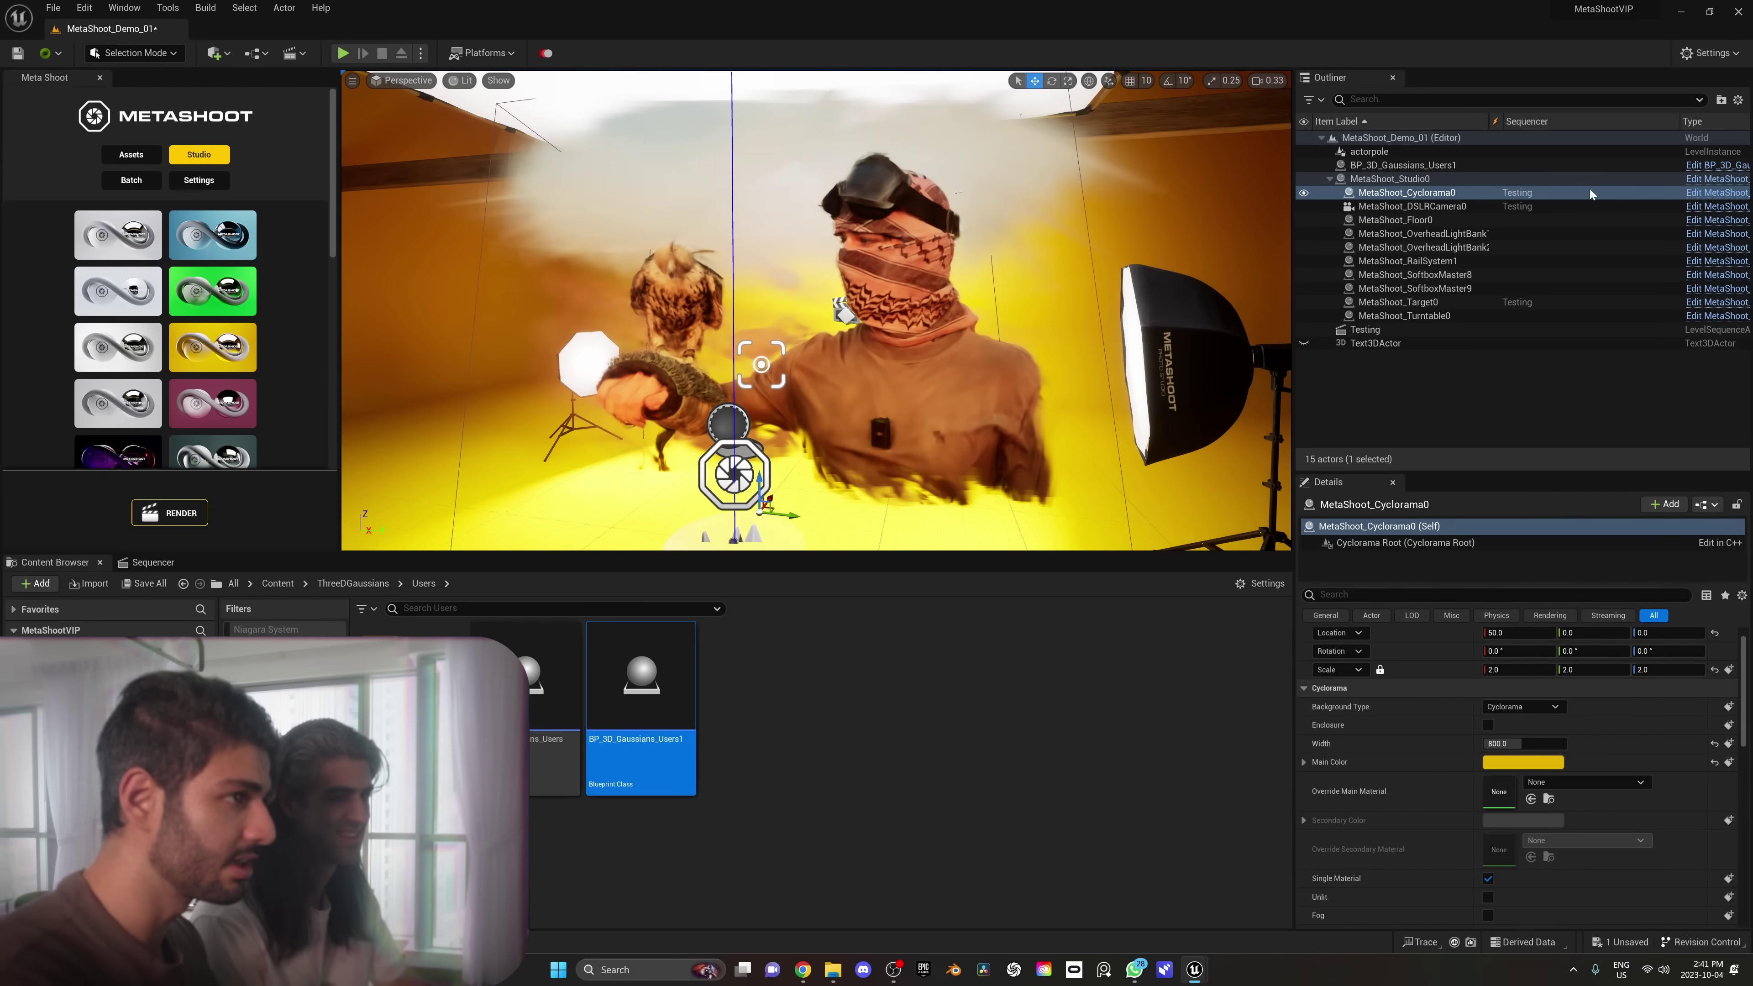
click(1387, 165)
click(1544, 725)
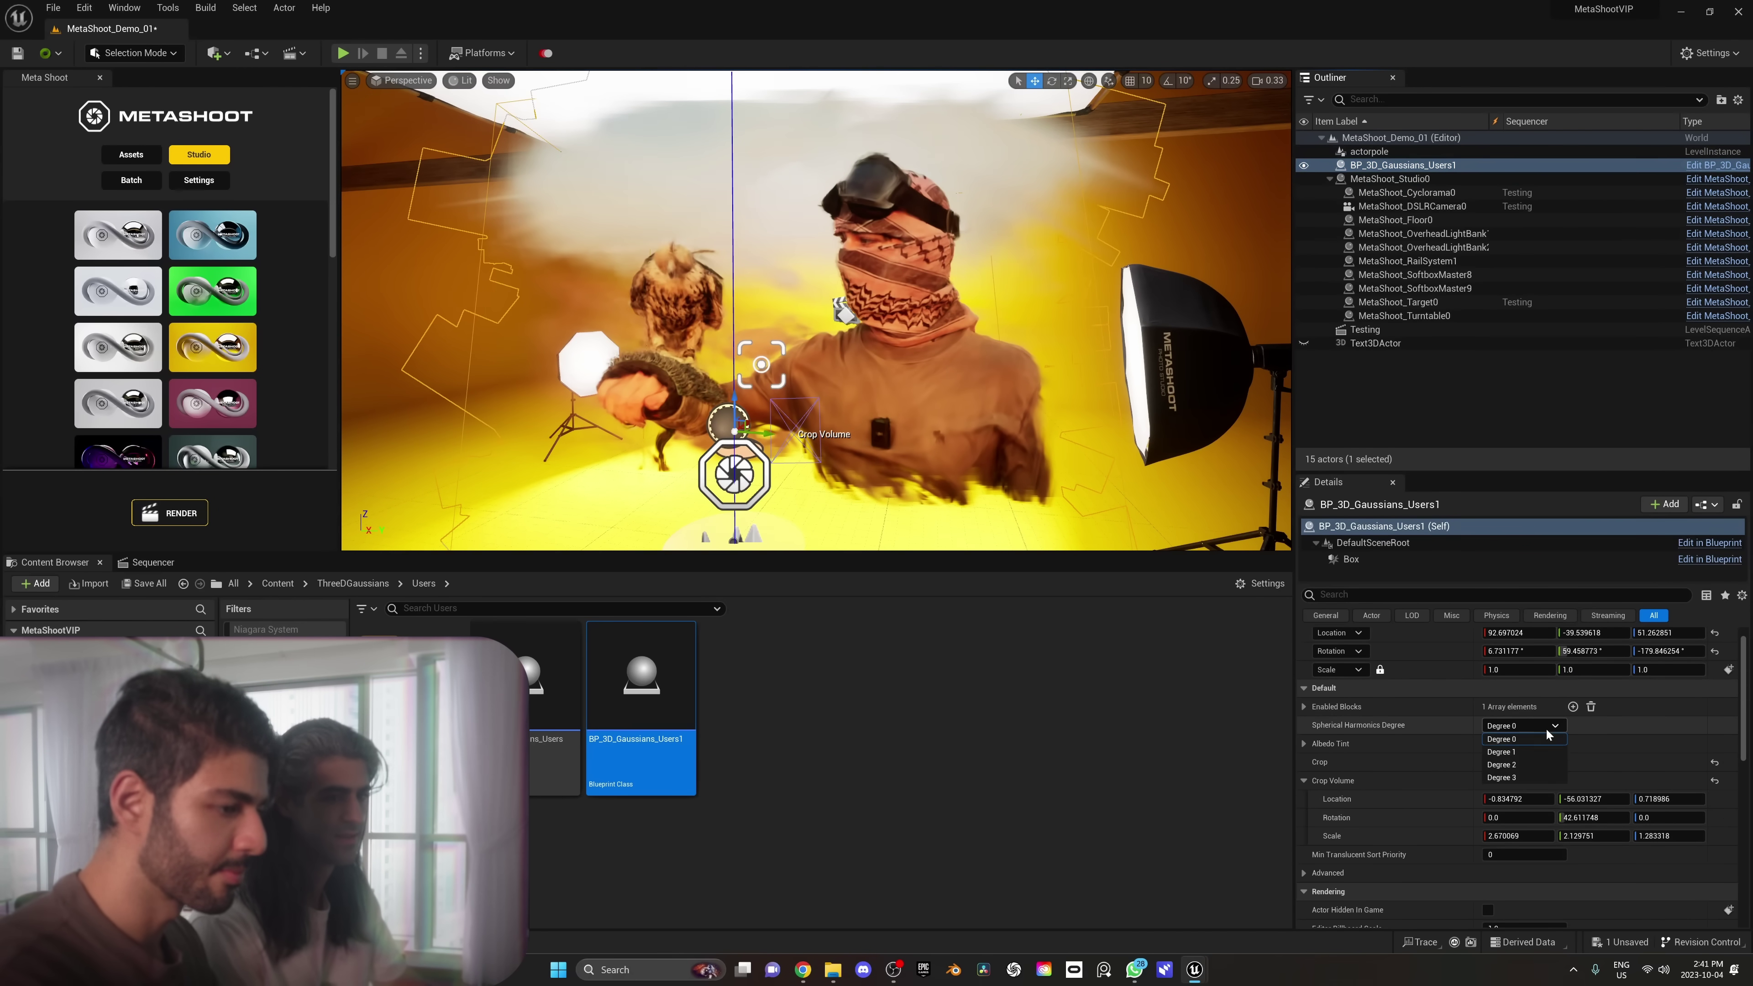
click(1507, 779)
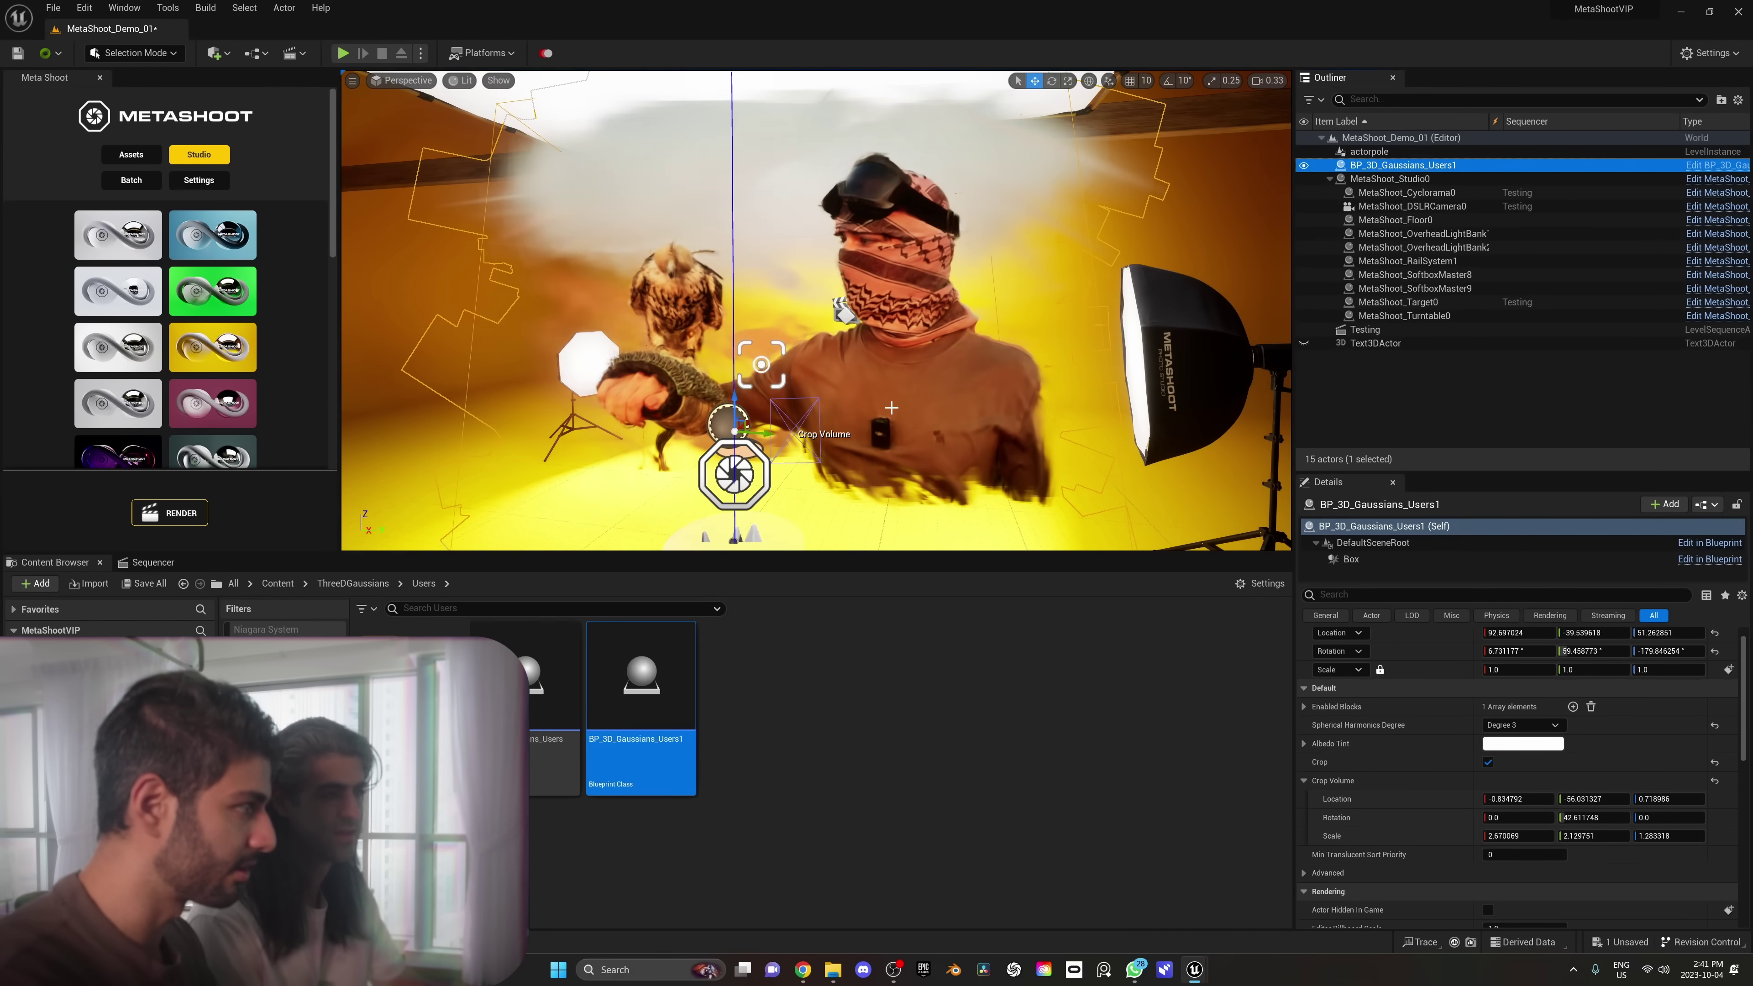
click(1522, 725)
click(1525, 741)
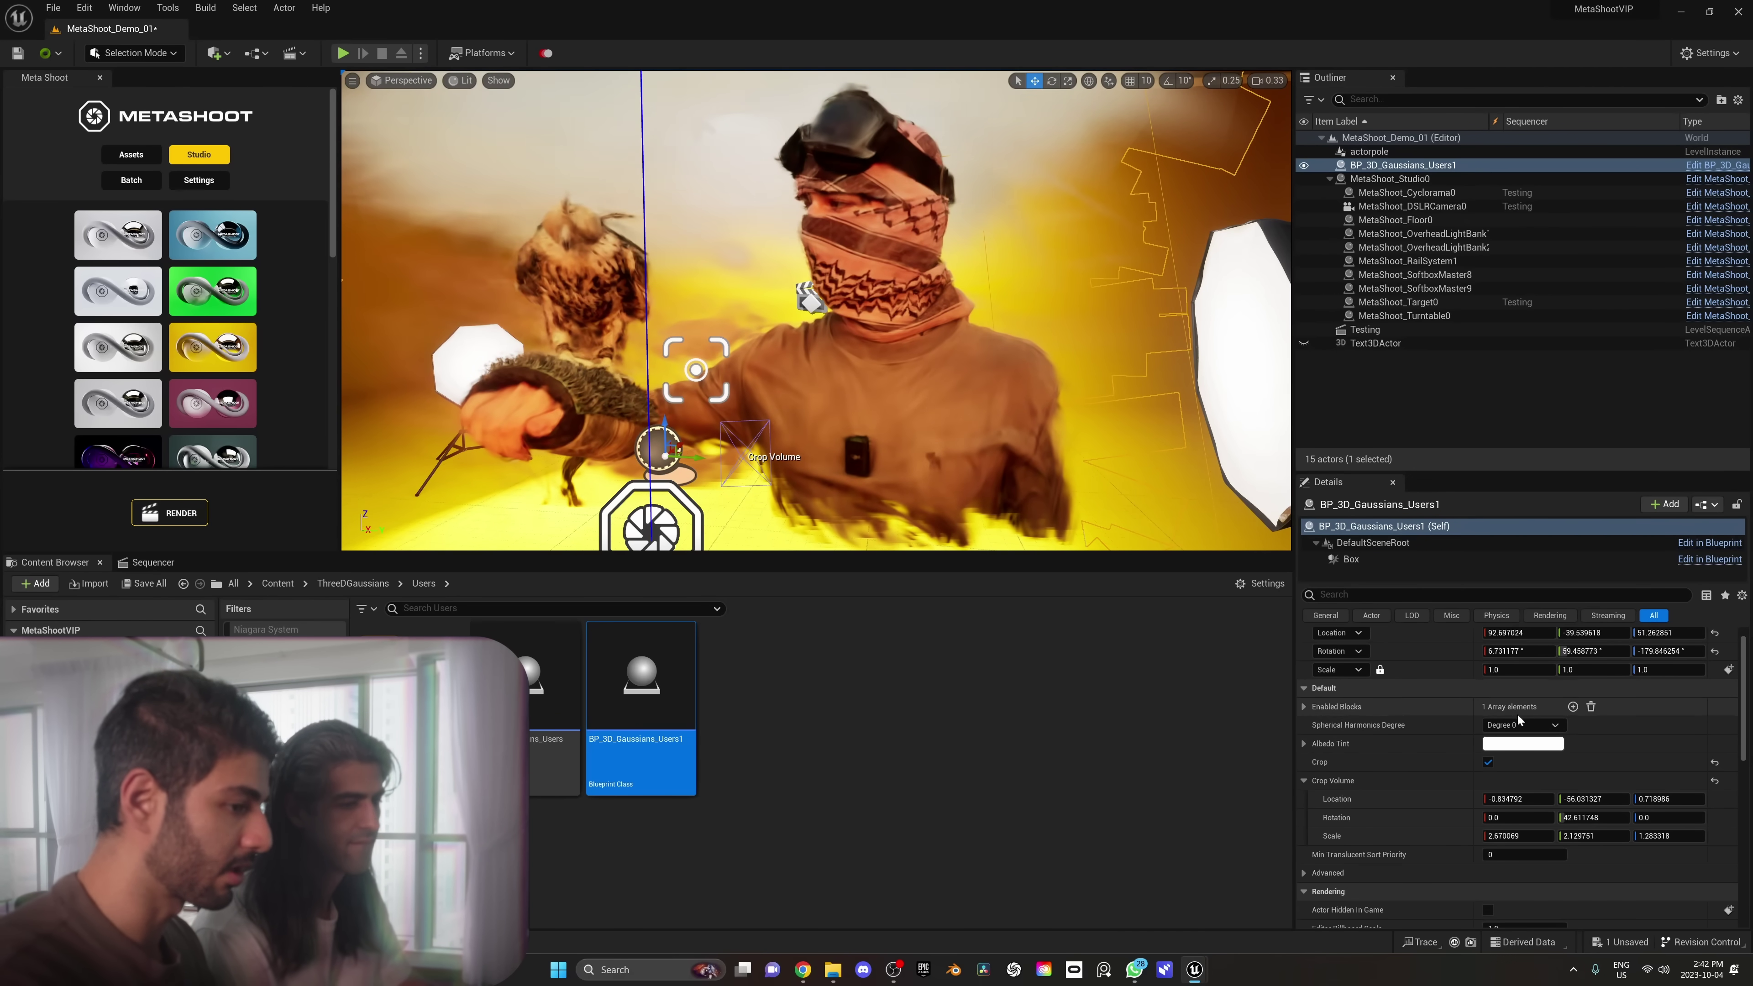
click(1522, 725)
click(1517, 779)
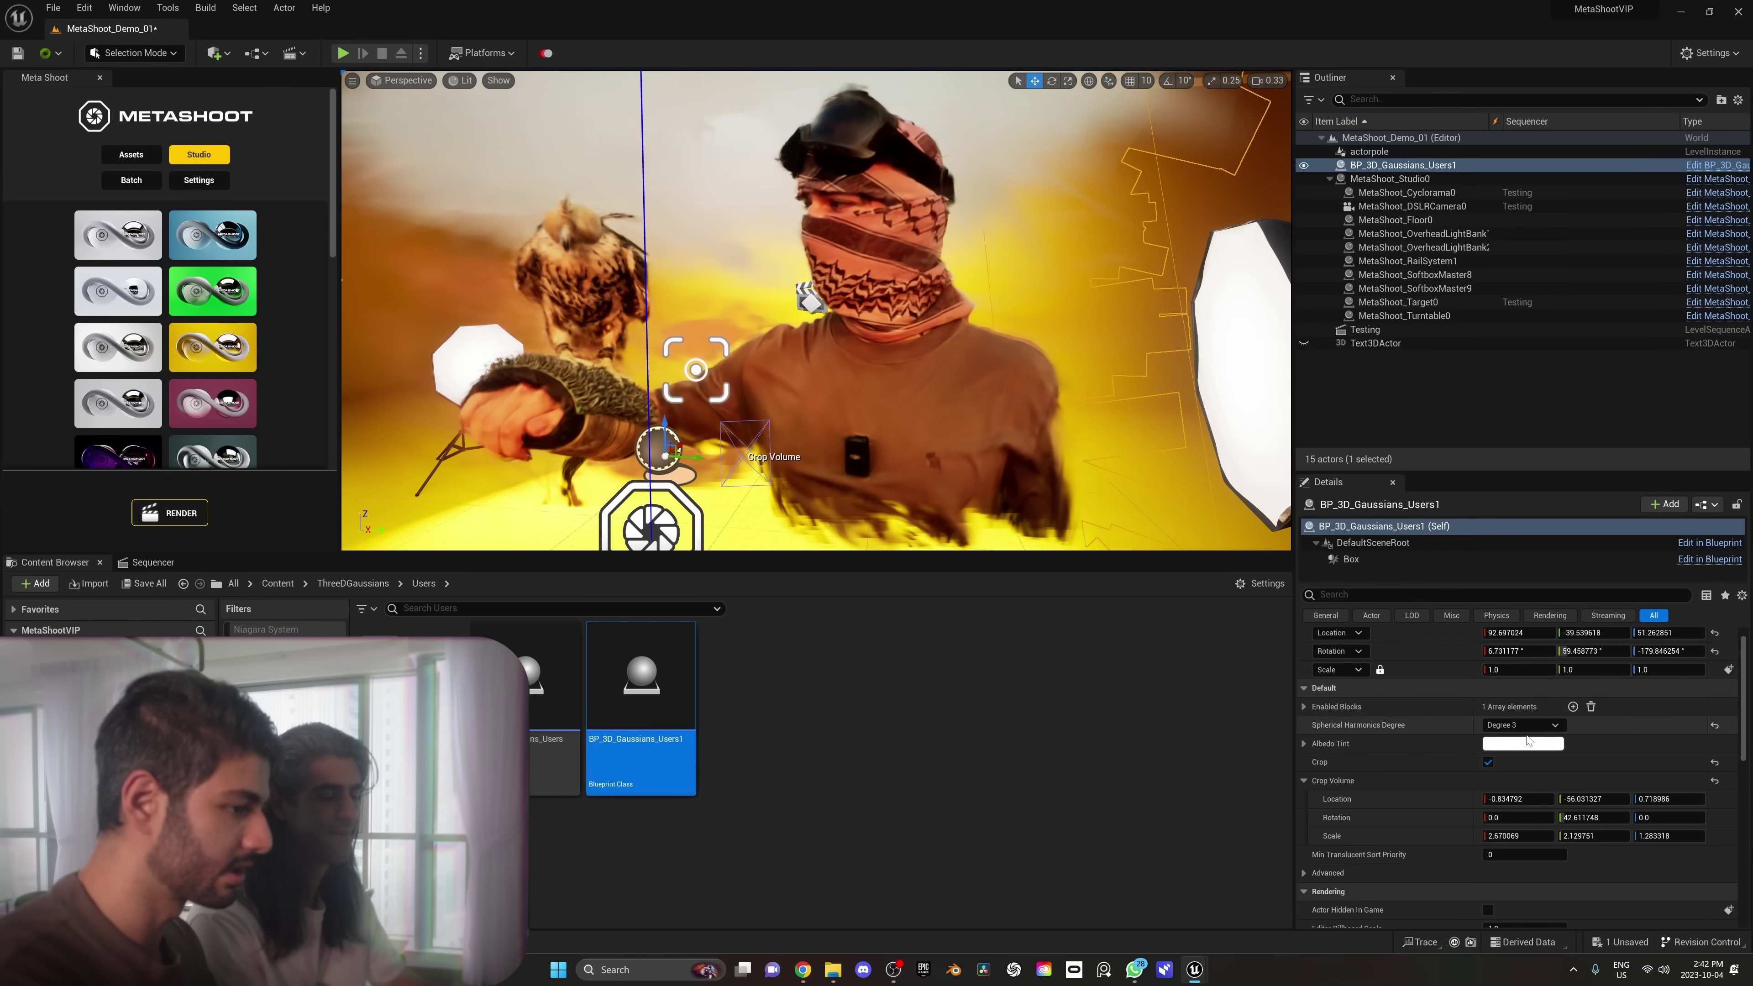
Read the description of the Spherical Harmonics Degree setting and examine the splat's colours from different viewing angles
mouse_move(1327, 733)
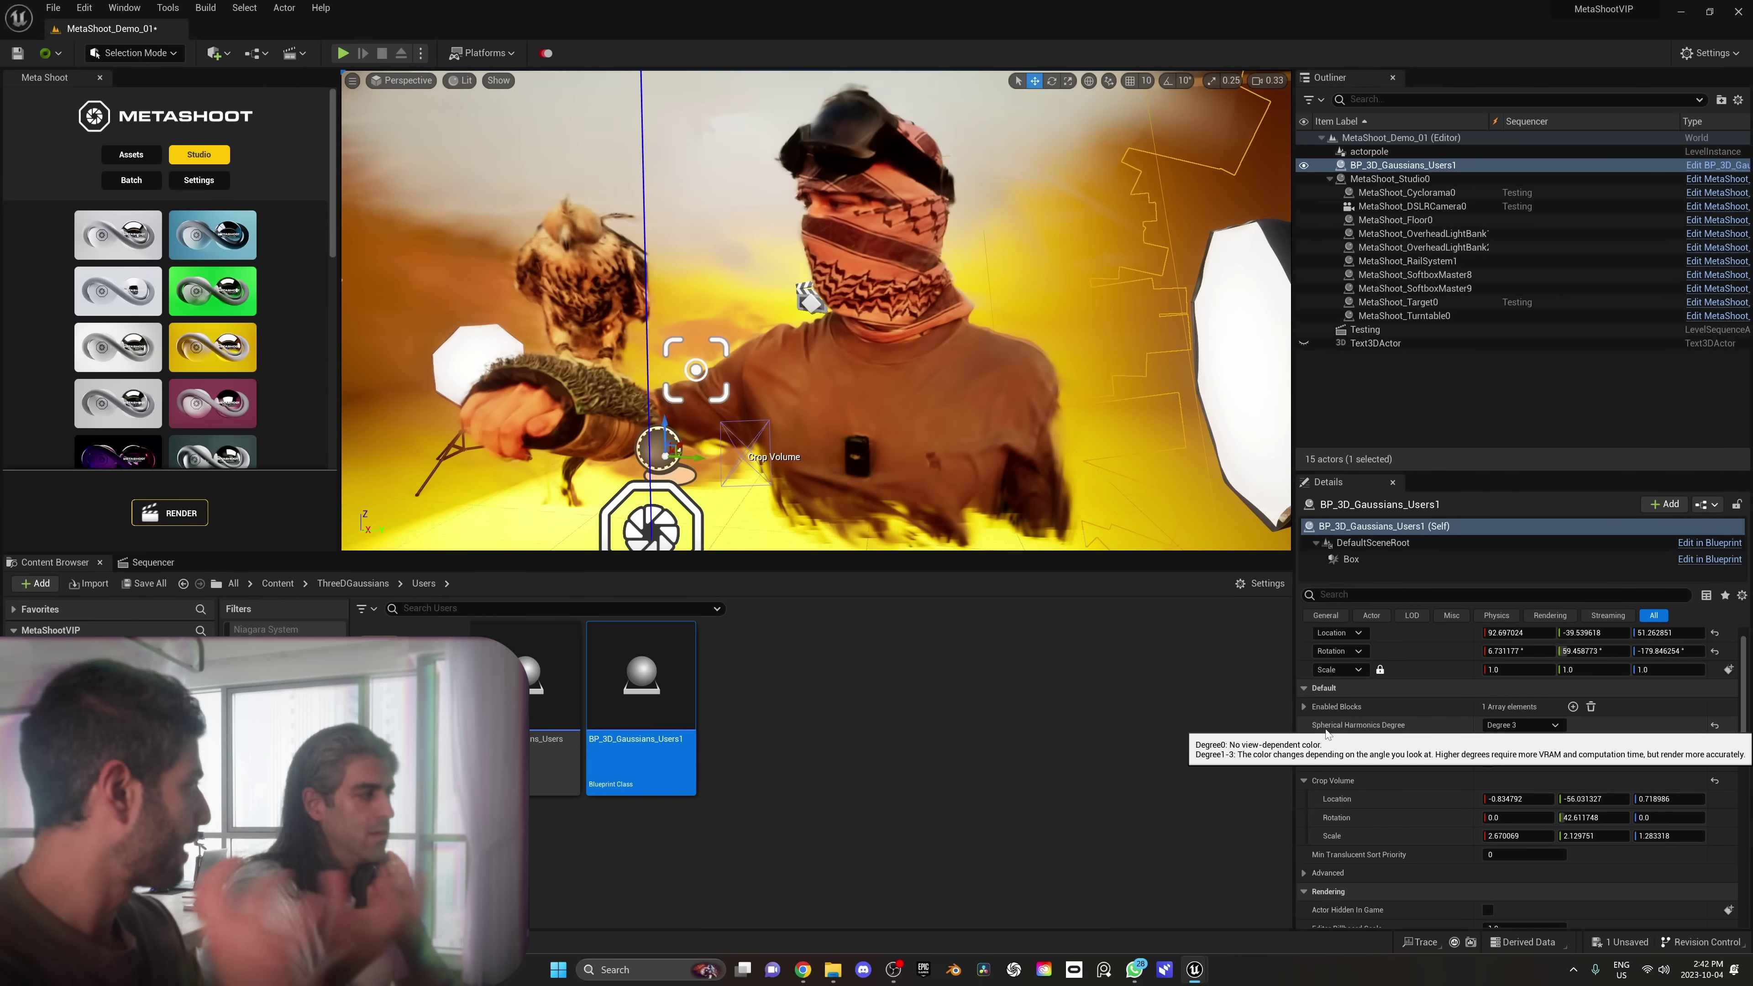
scroll(848, 275, down, 10)
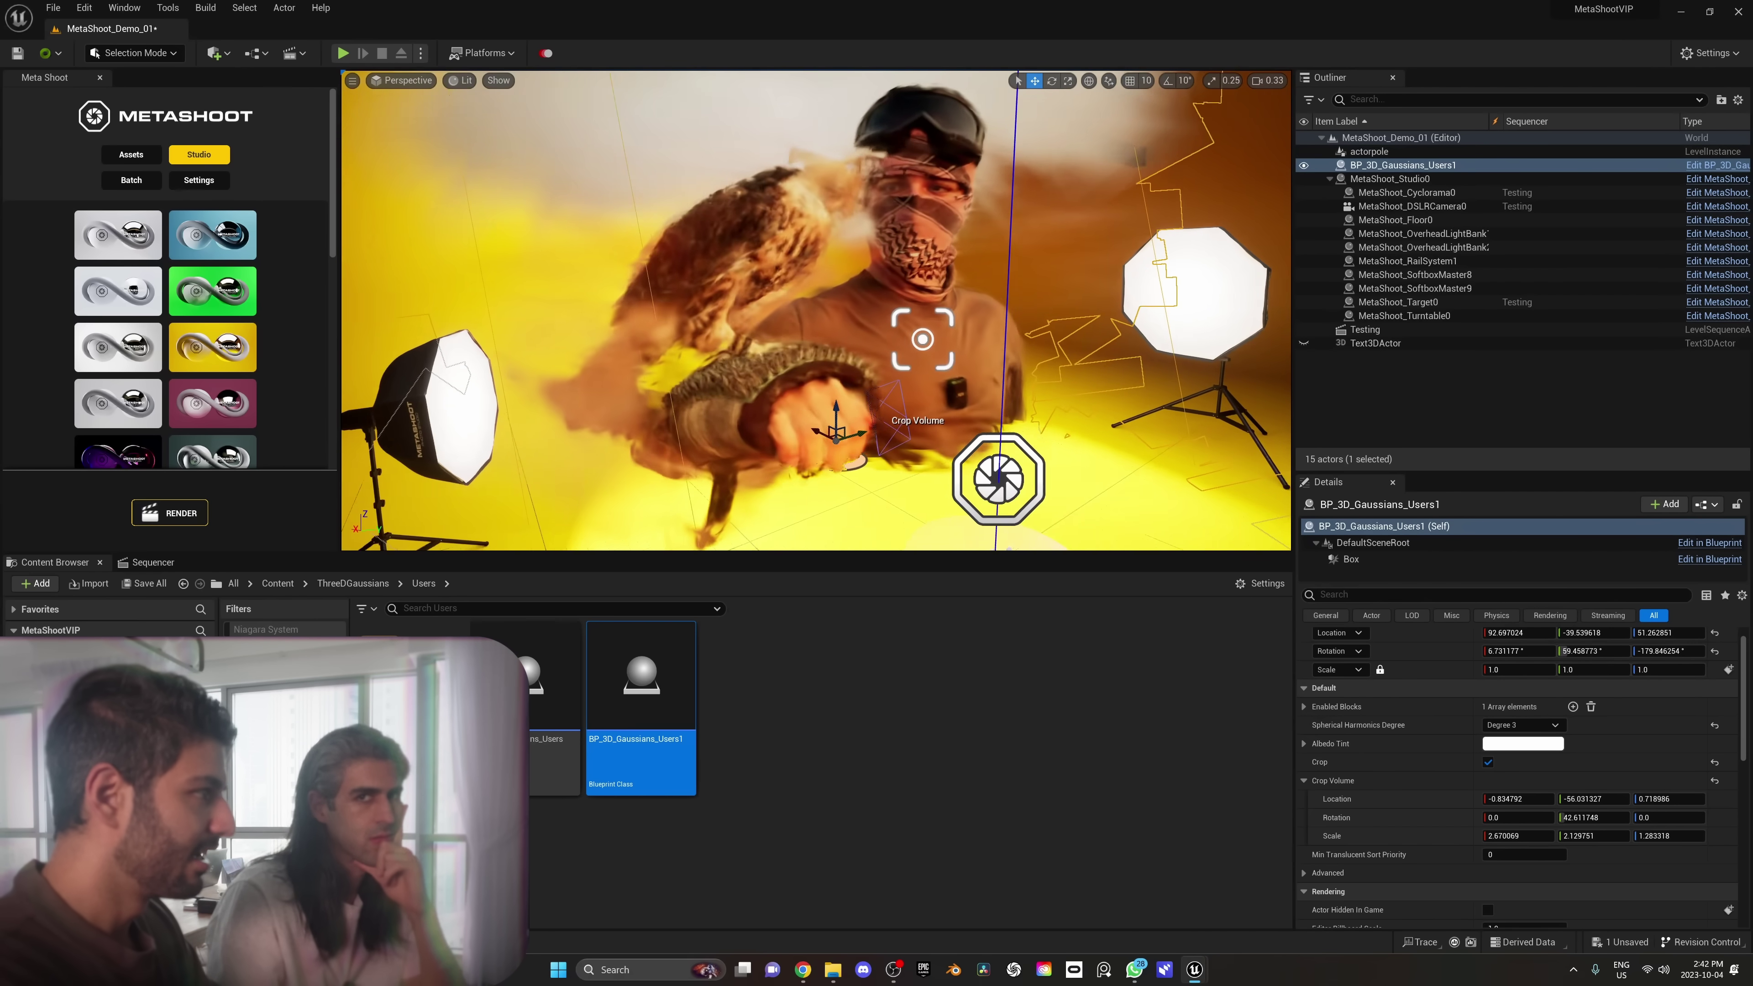
right_drag(848, 275, 851, 278)
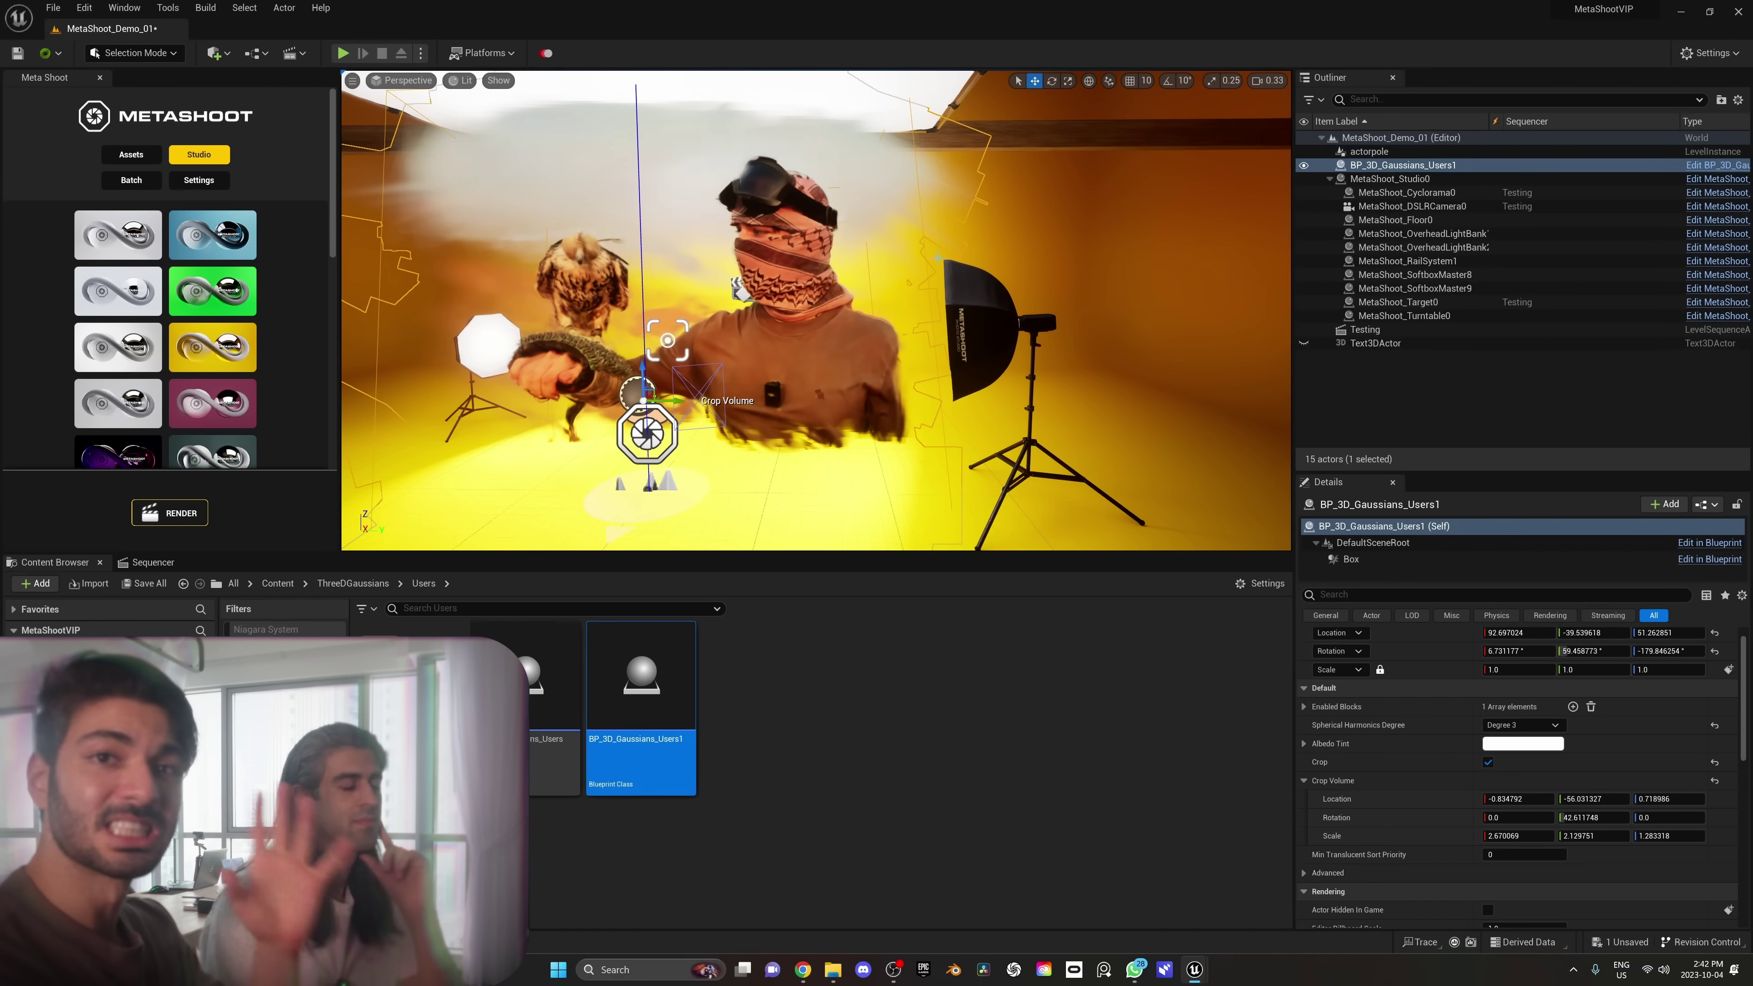
right_drag(943, 266, 877, 267)
right_drag(714, 320, 690, 325)
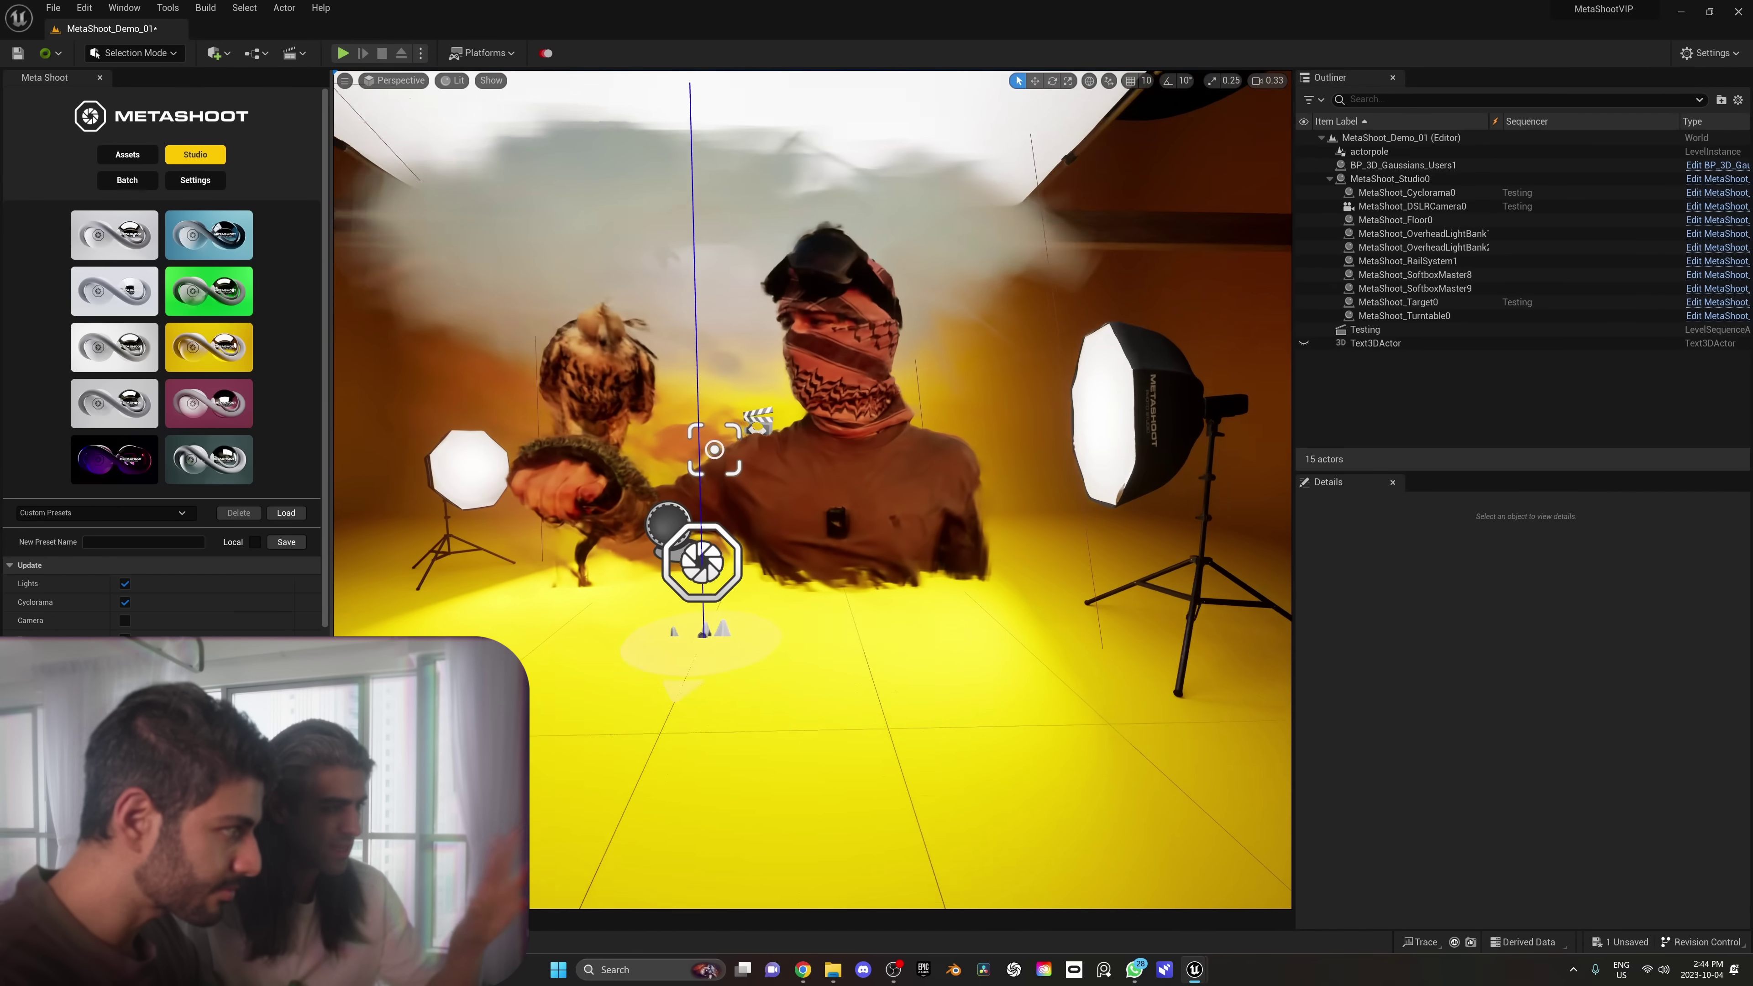
right_drag(691, 325, 680, 328)
Apply the blue studio preset, delete its MetaShoot_PostProcess1 actor, and check how the splat looks in it
click(209, 236)
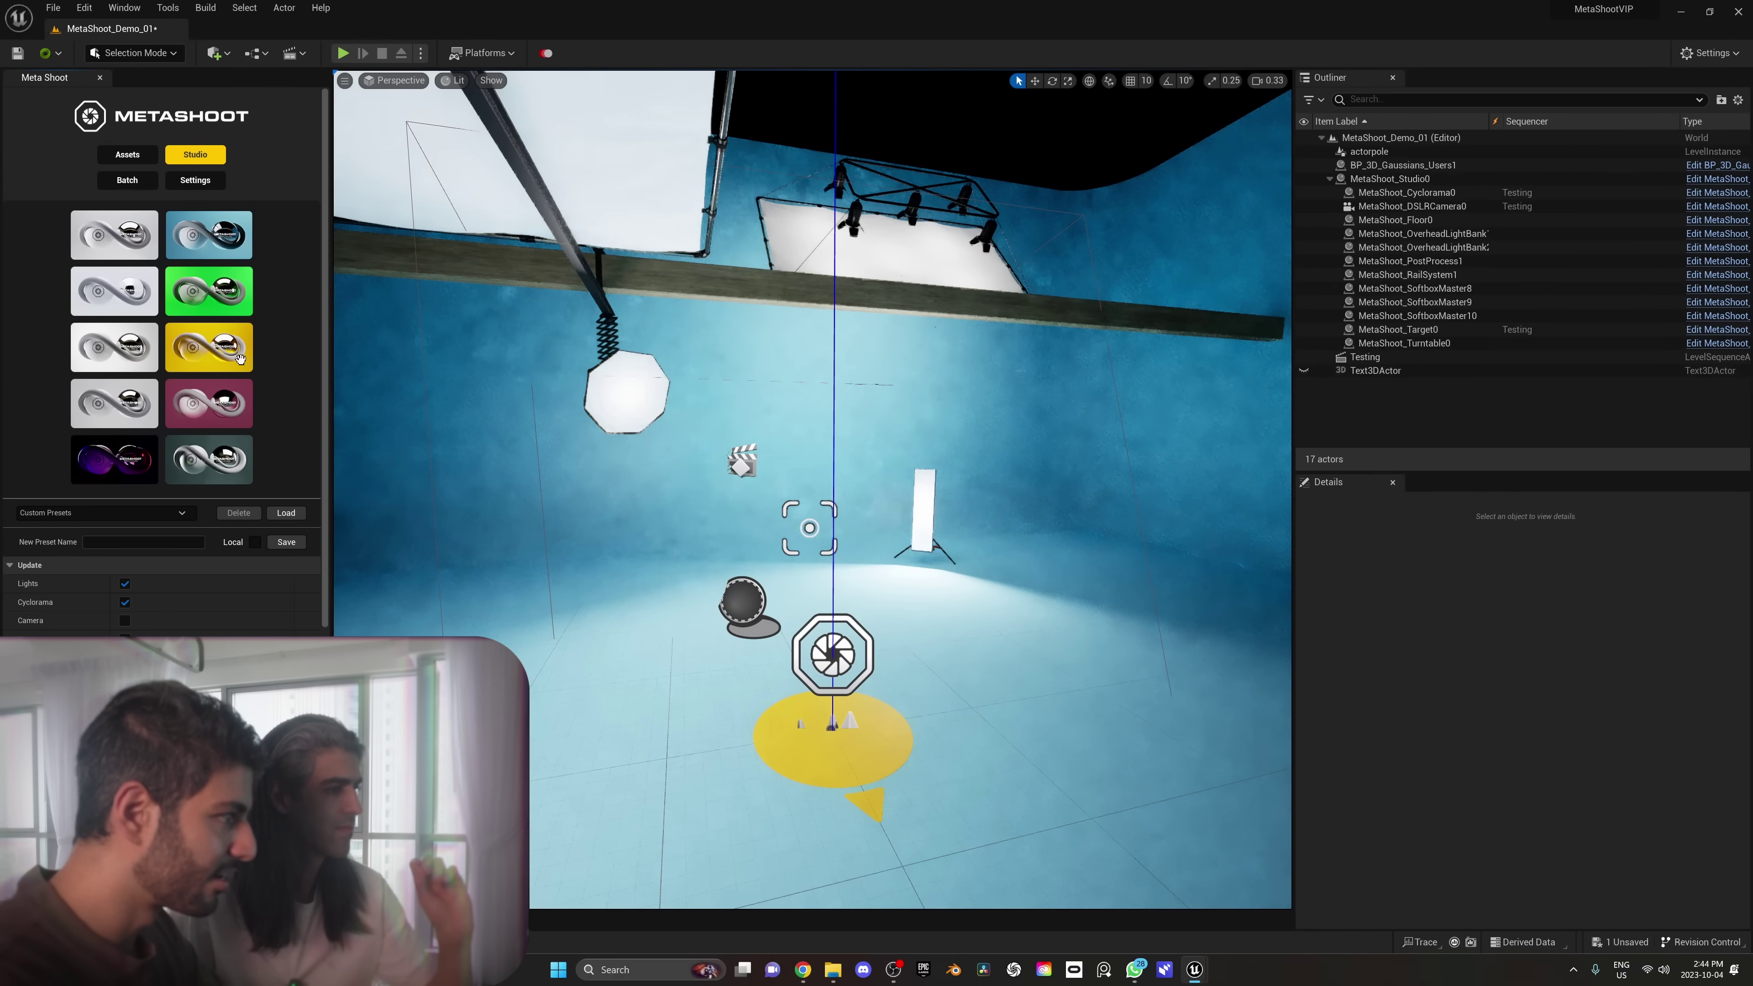
click(1429, 262)
key(Delete)
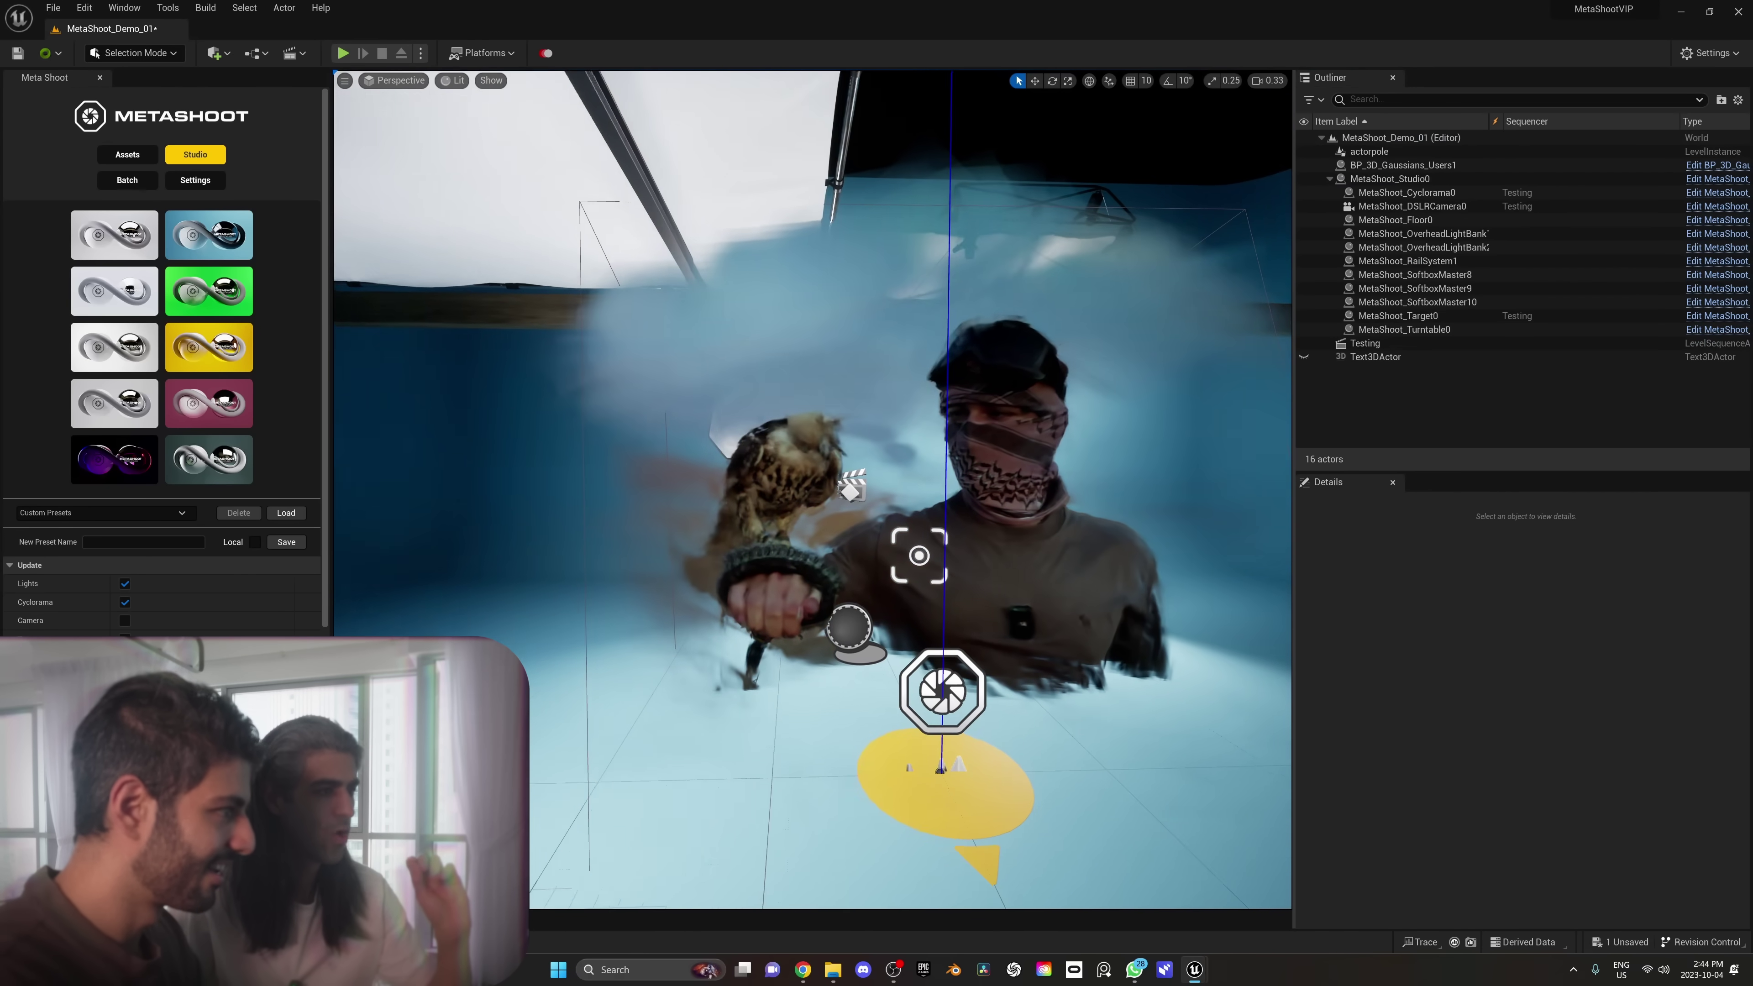
right_drag(812, 489, 777, 476)
Apply the light grey studio preset from the fourth row, remove its MetaShoot_PostProcess2 actor, and inspect the splat in it
click(147, 397)
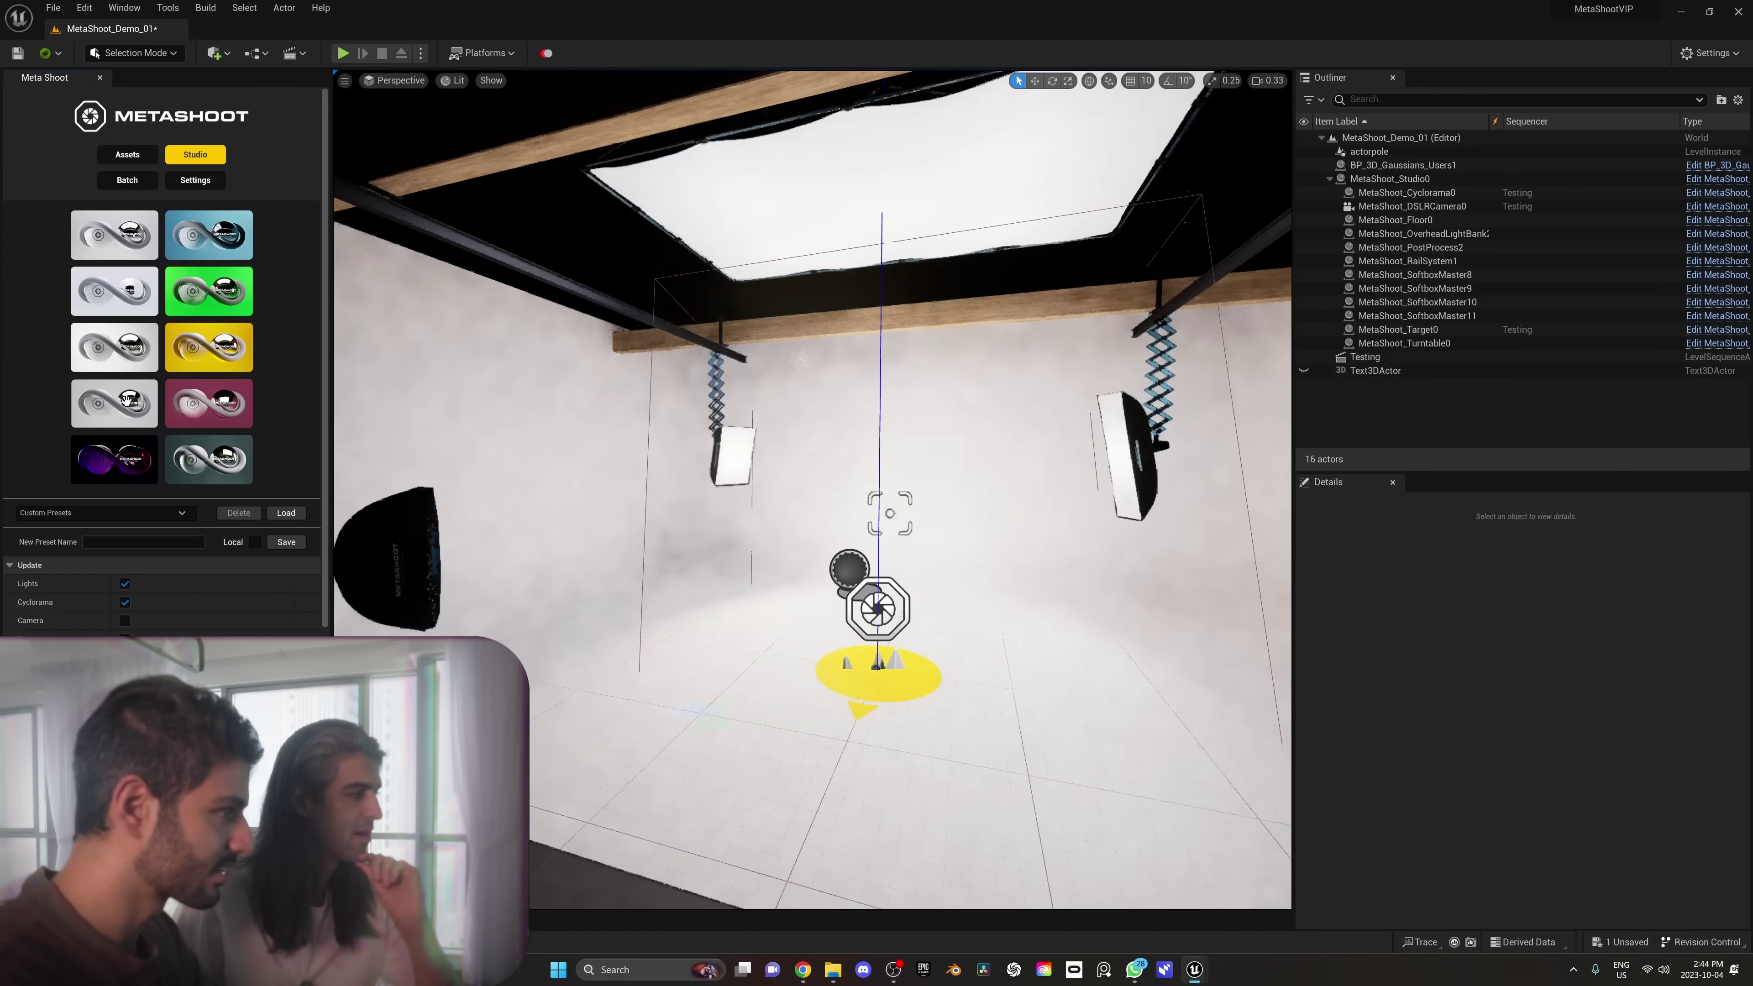
right_drag(808, 484, 781, 471)
right_drag(977, 383, 972, 380)
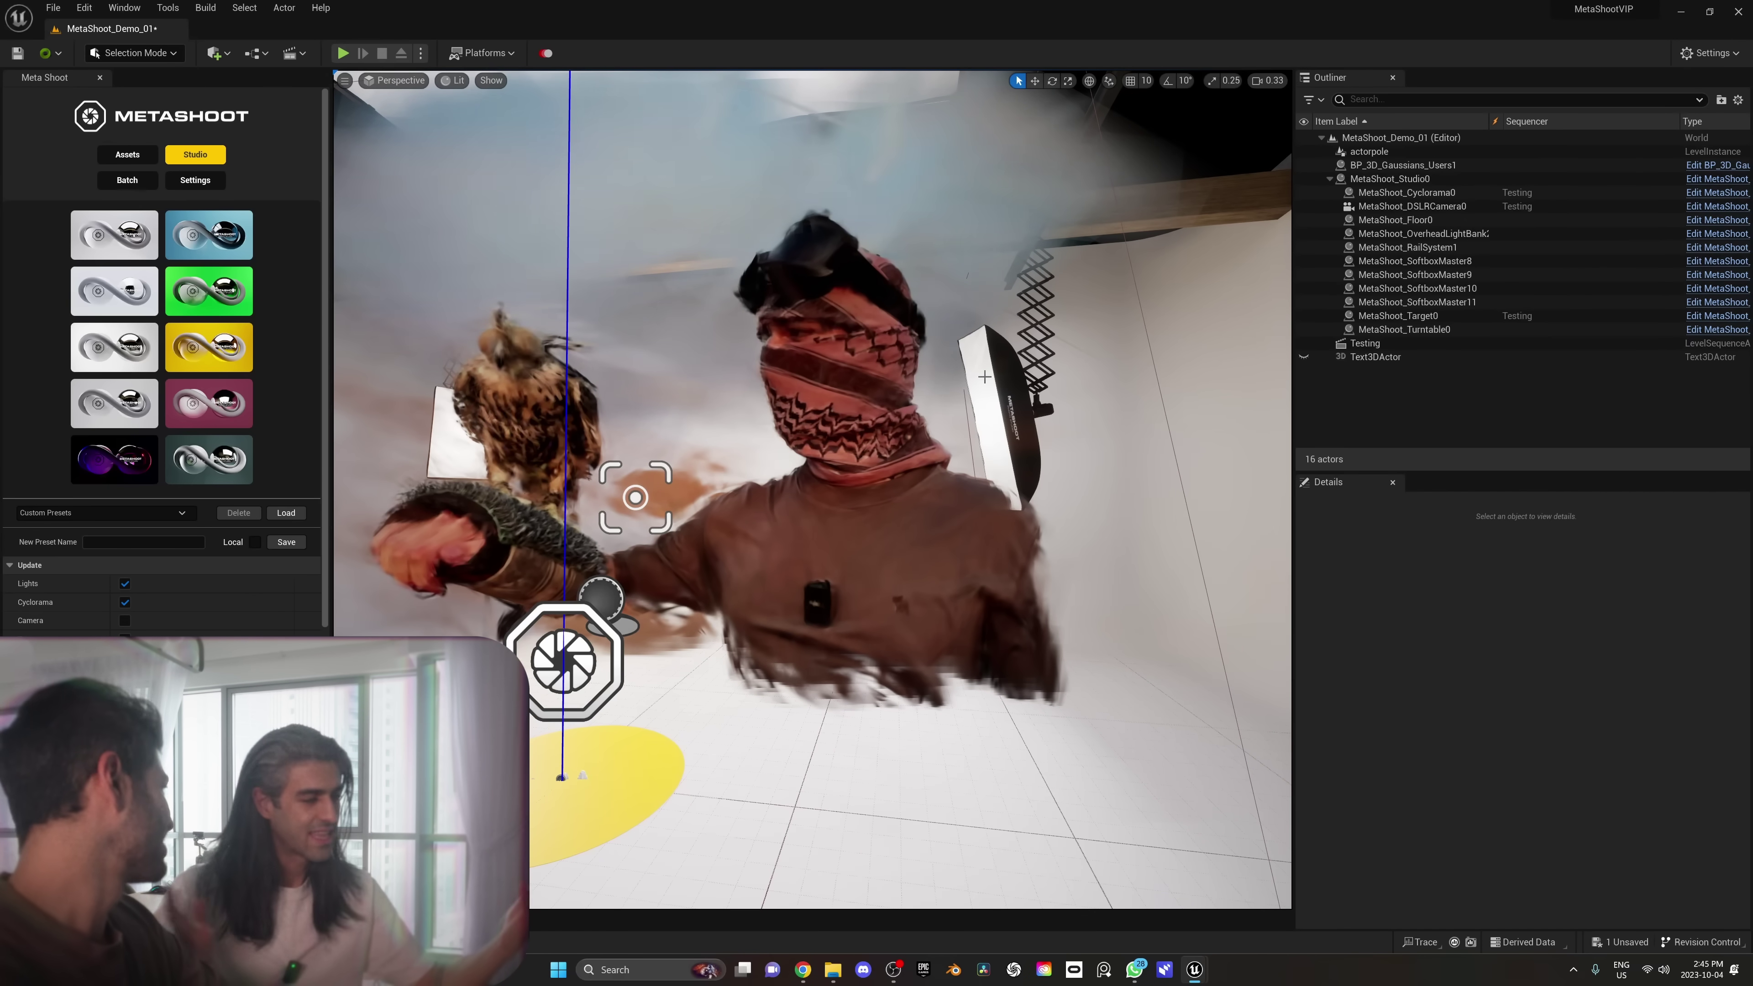
right_drag(984, 377, 883, 364)
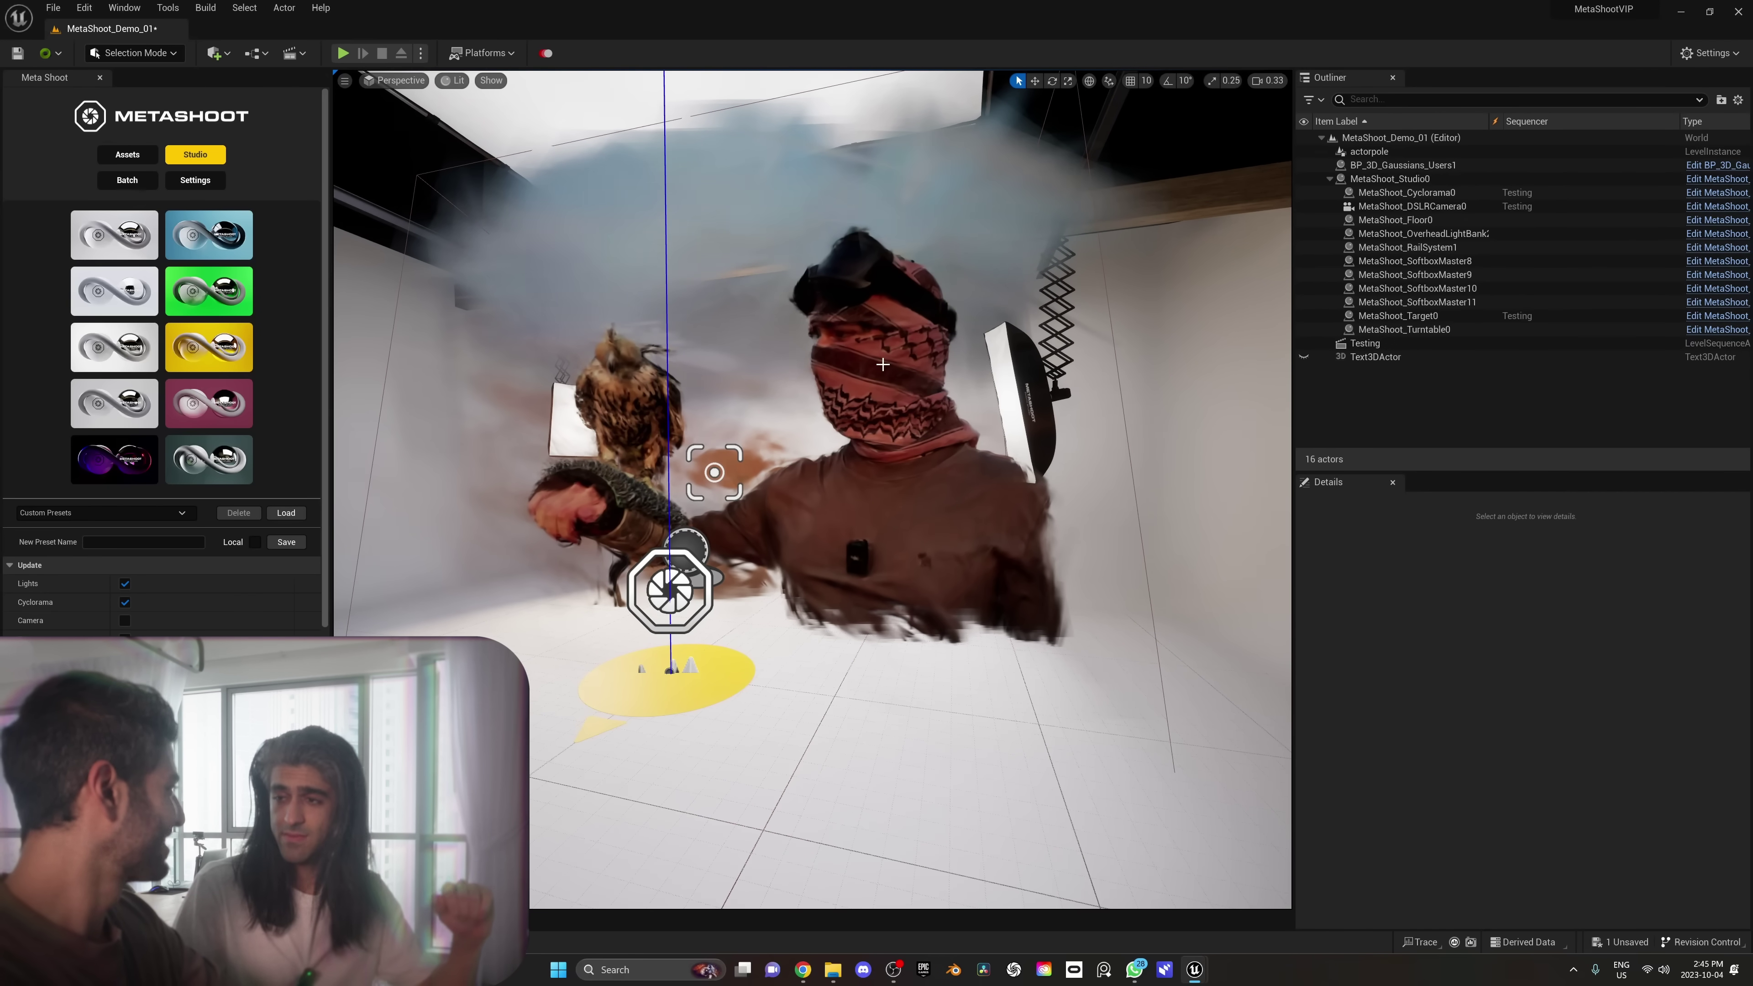